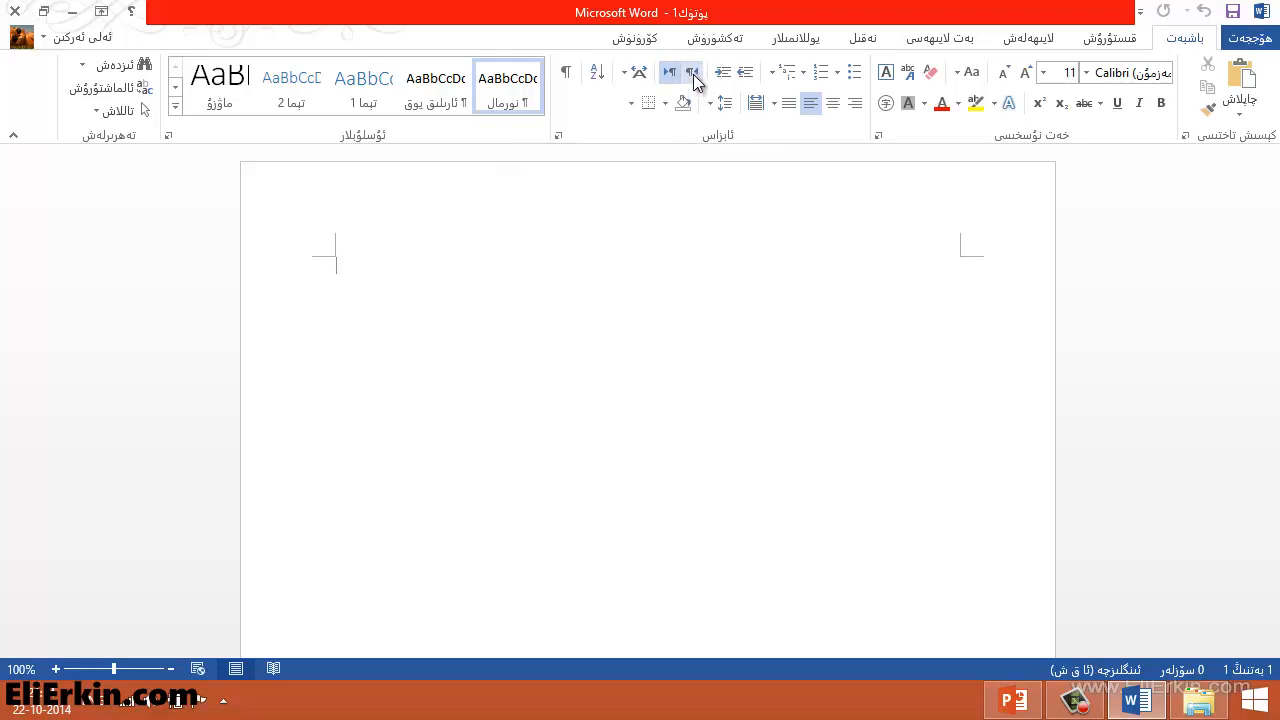
Set the paragraph direction to right-to-left
click(692, 78)
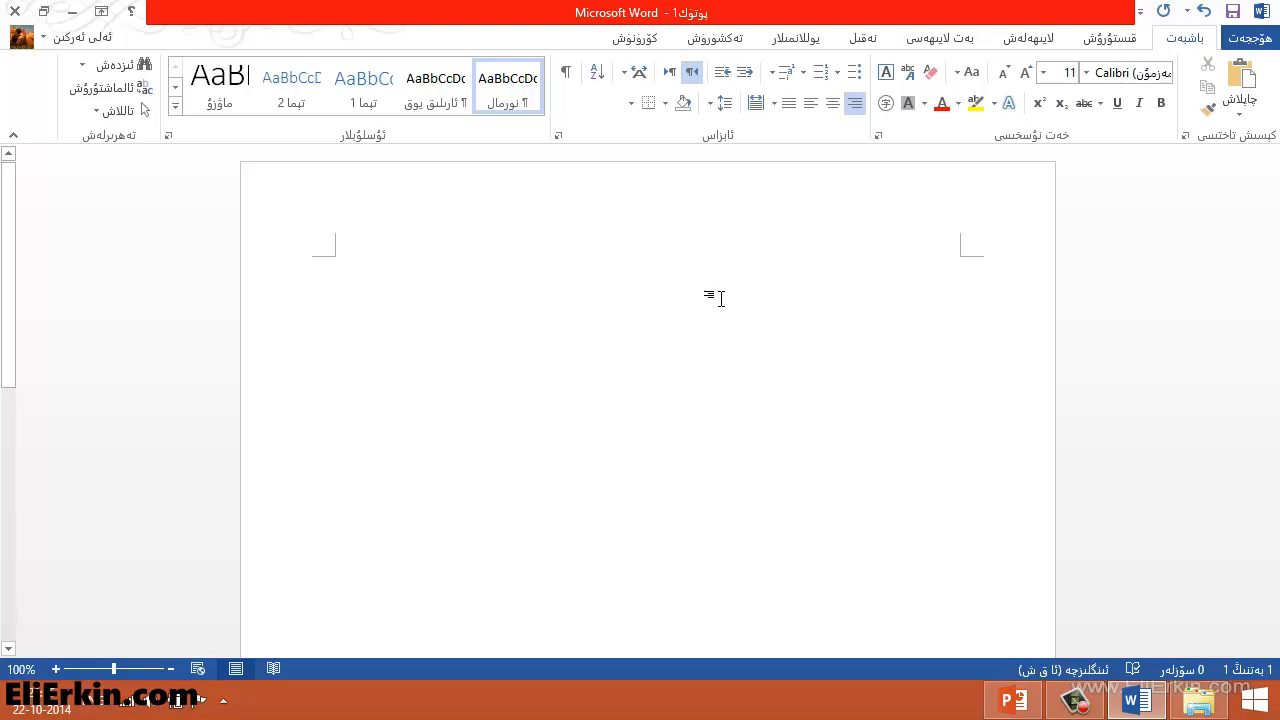
click(670, 76)
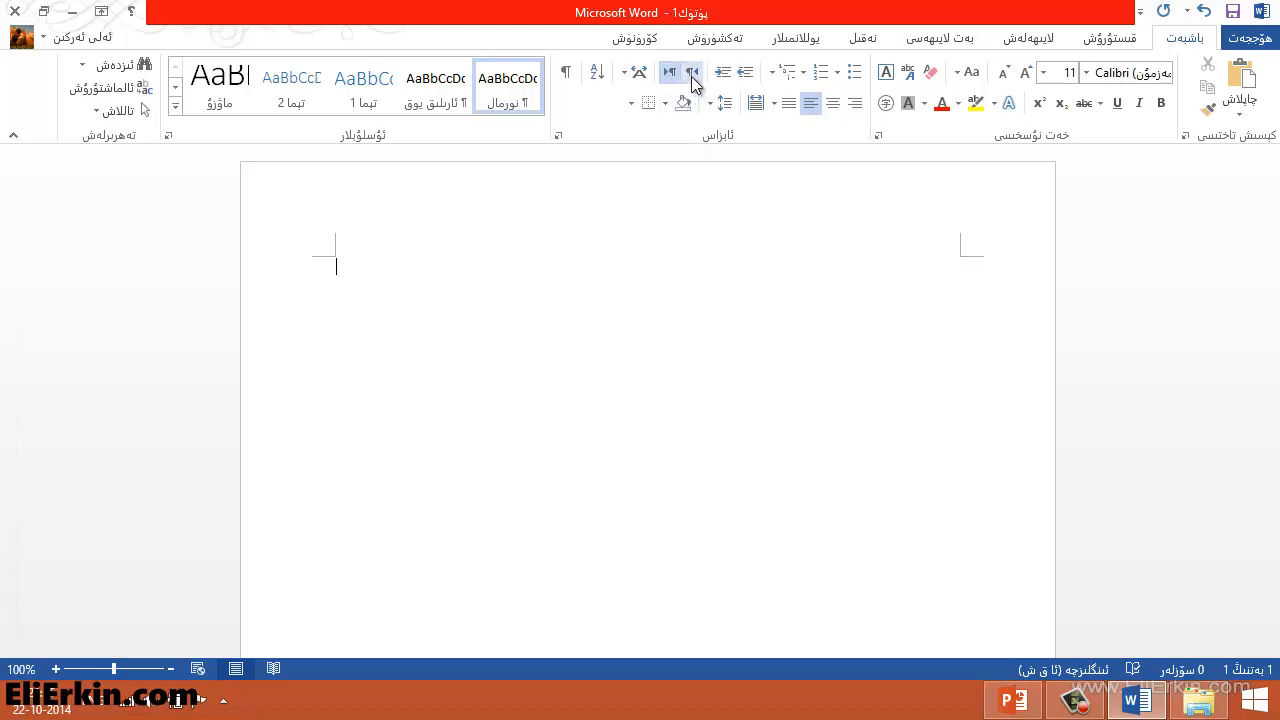
click(692, 74)
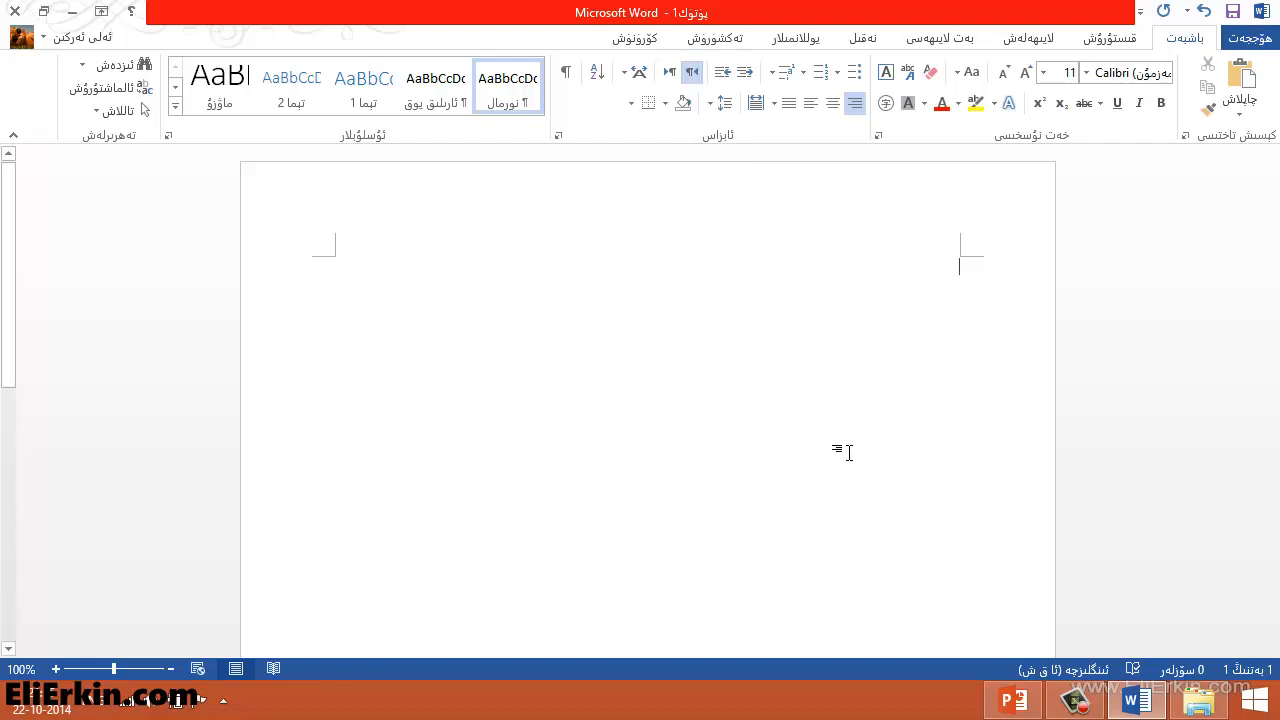
Set the font to Microsoft Uighur and the font size to 20
click(1087, 75)
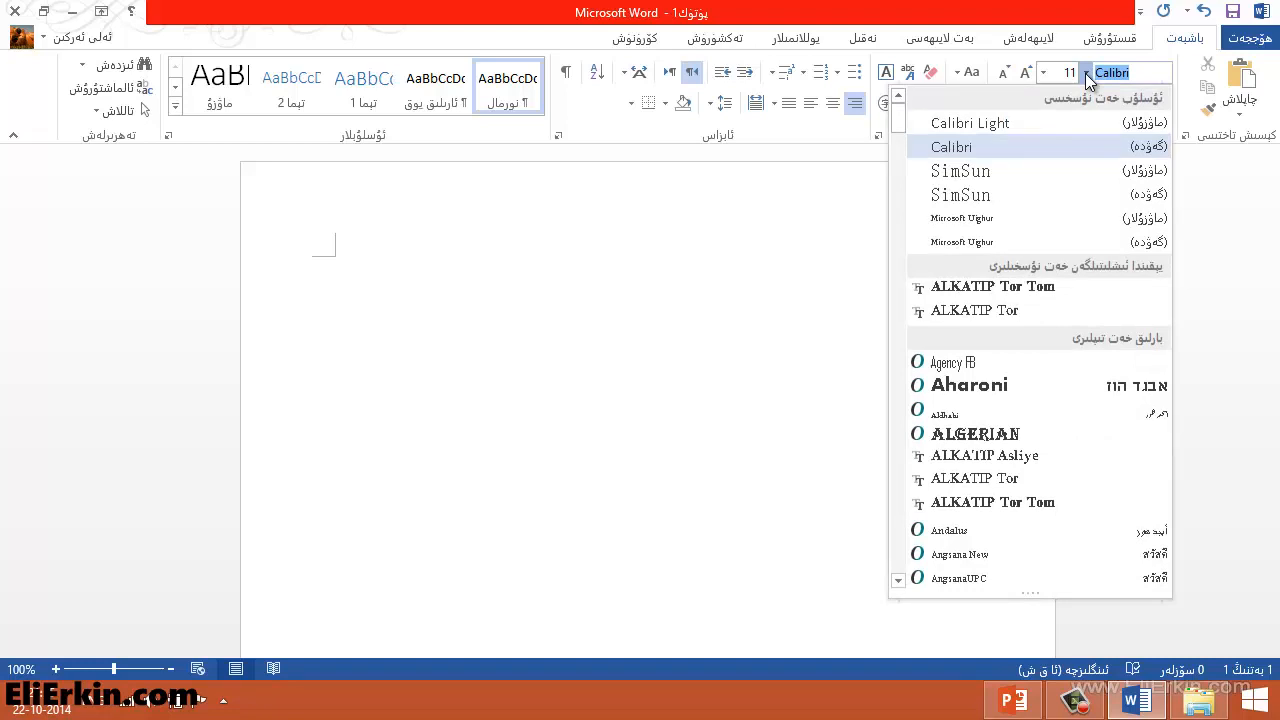
drag(897, 127, 896, 384)
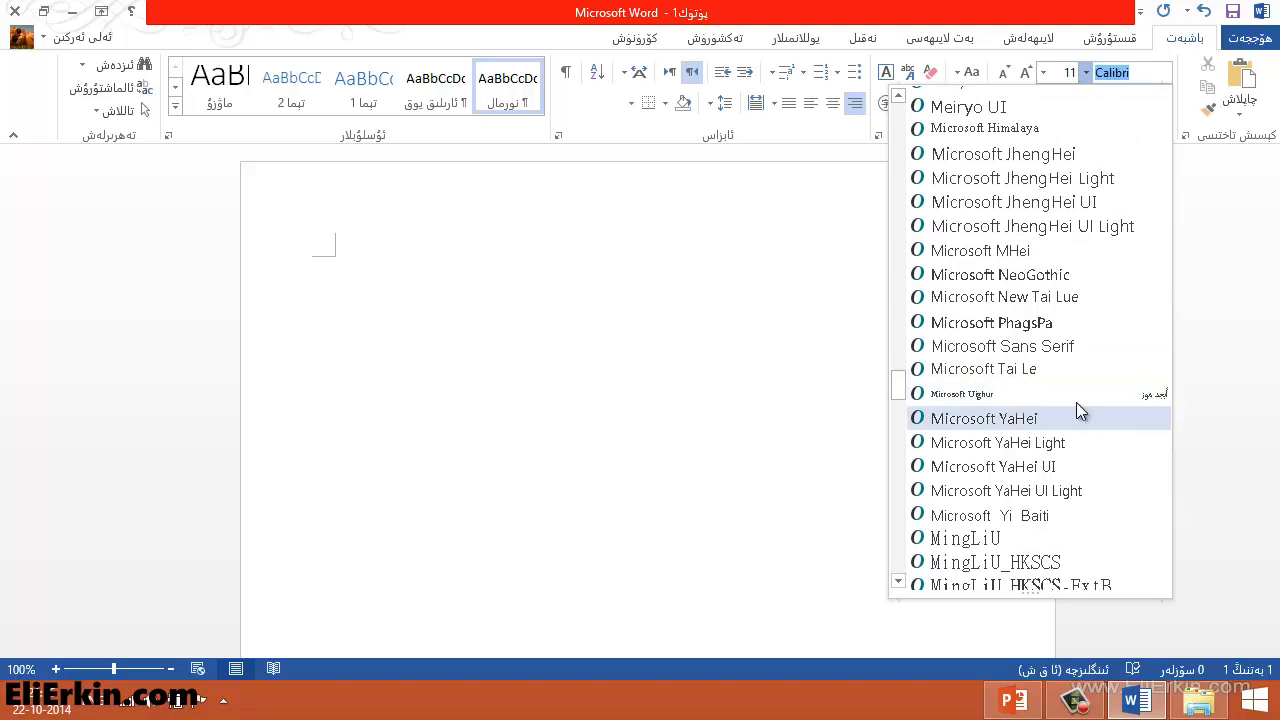
scroll(1062, 472, down, 3)
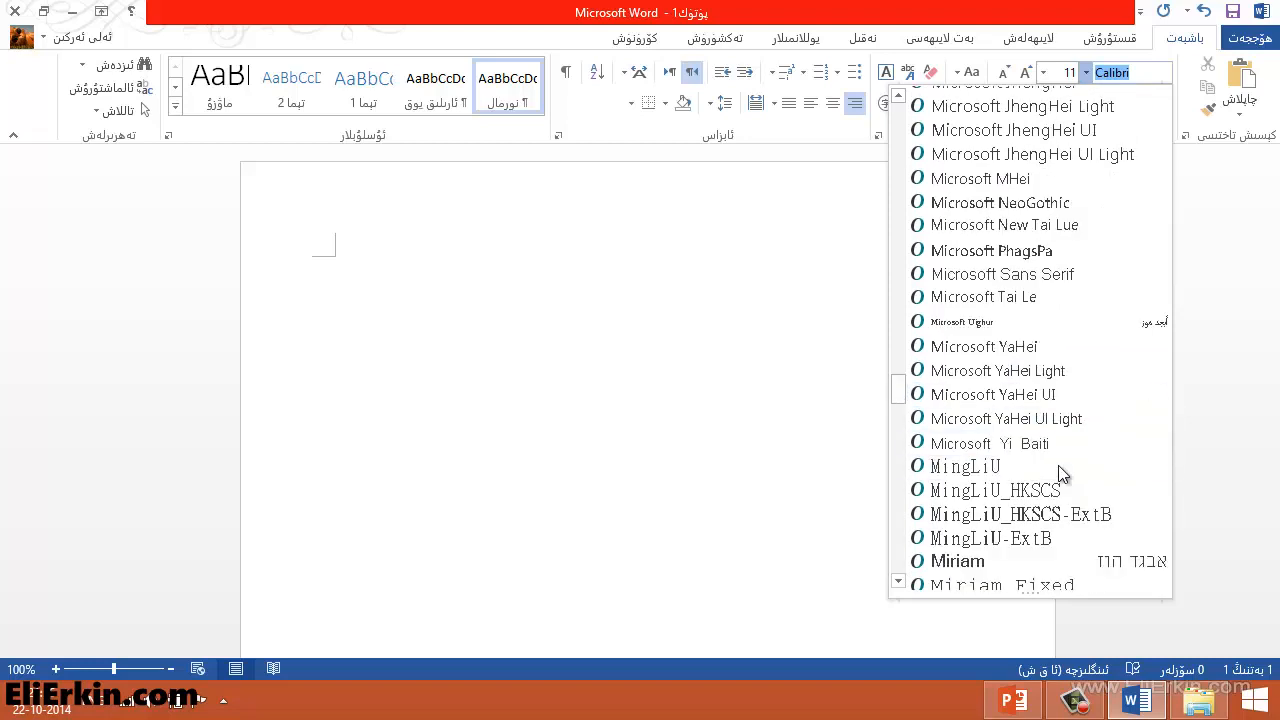
scroll(1058, 465, up, 3)
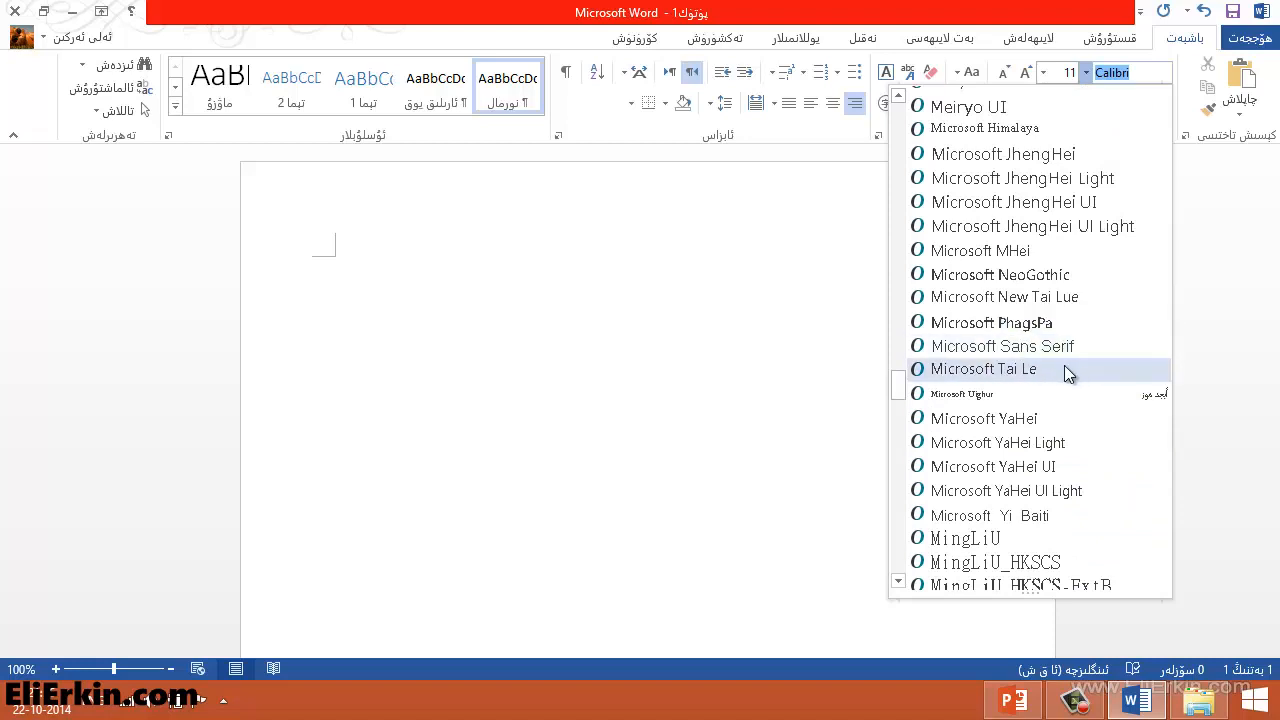
click(989, 396)
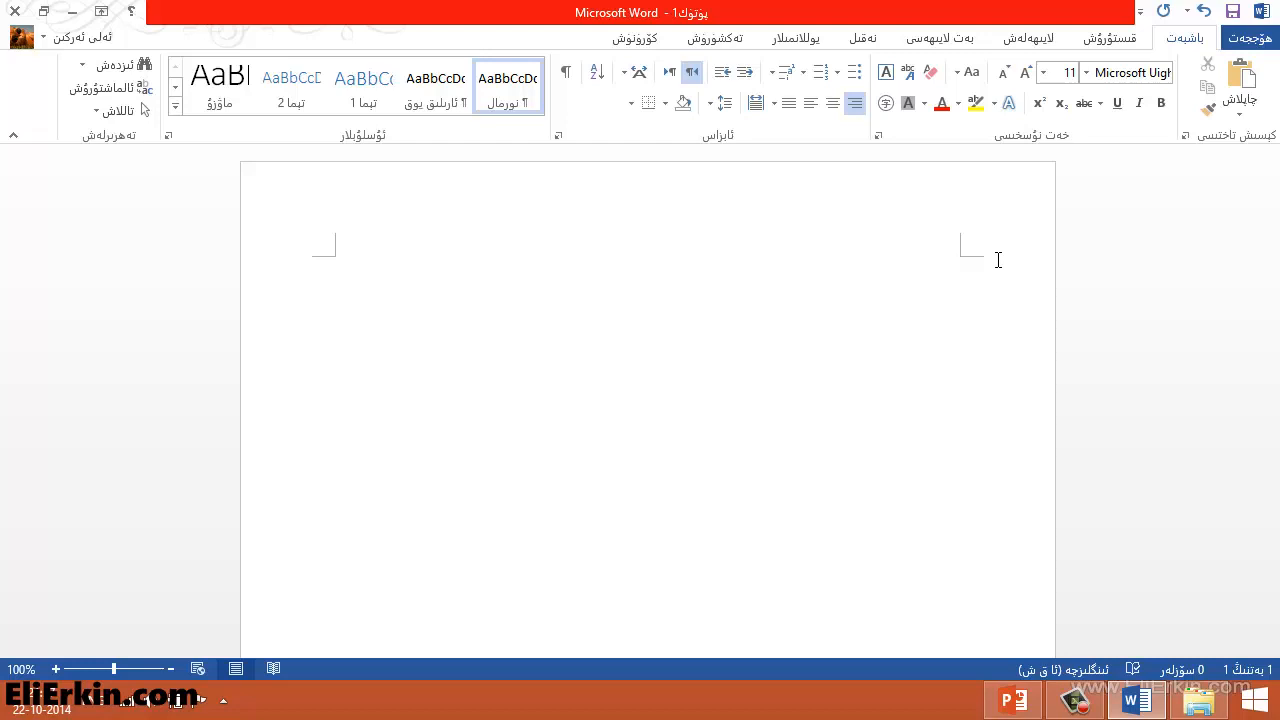
click(1043, 73)
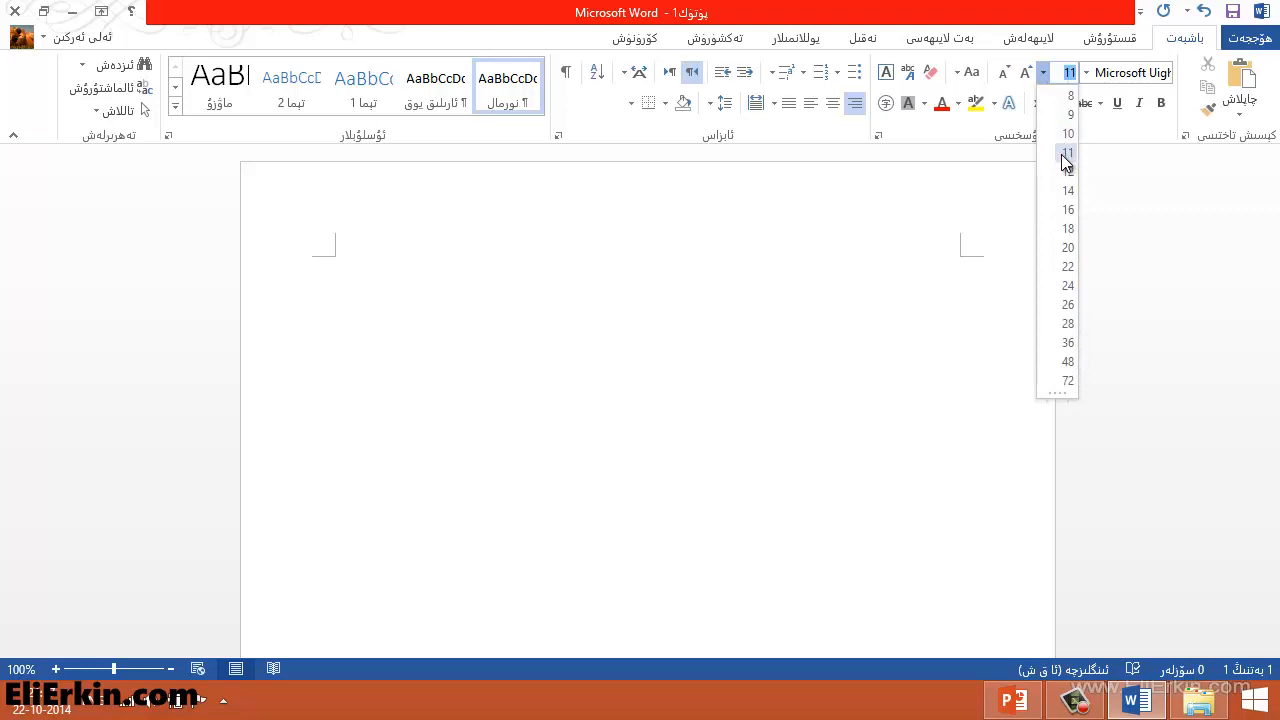
click(1068, 247)
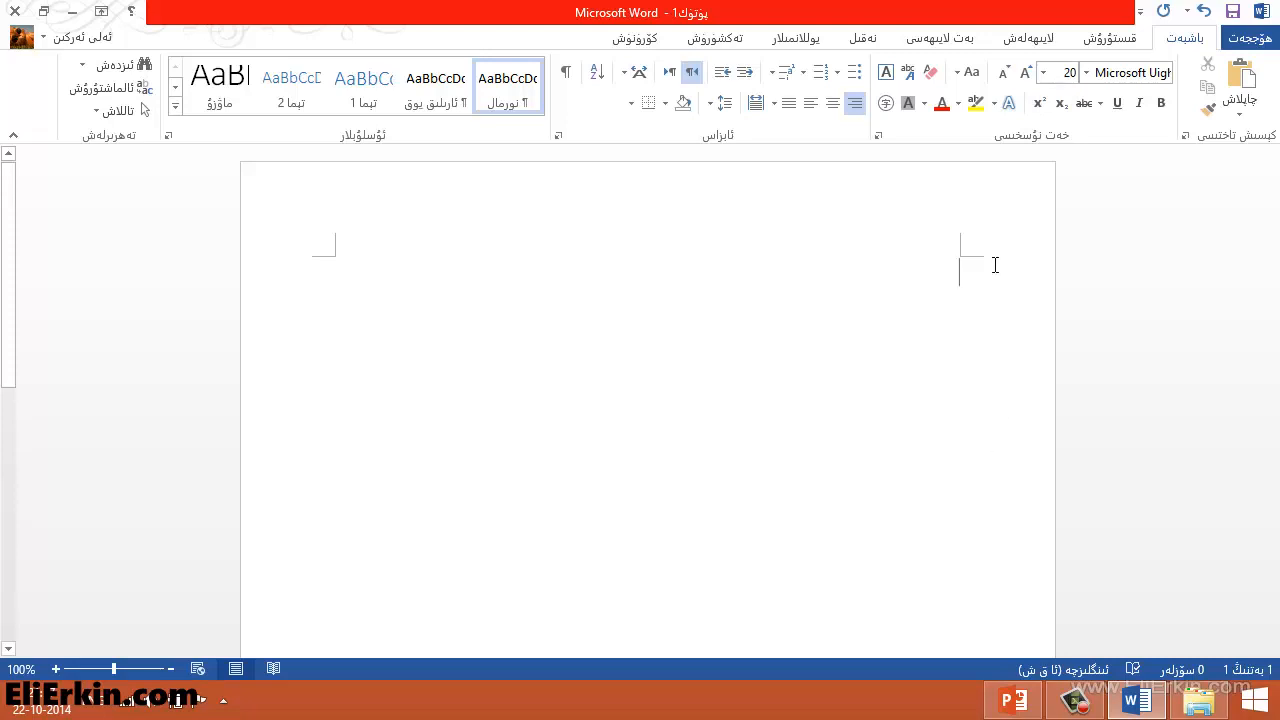
Switch the keyboard input language to Uyghur
click(95, 708)
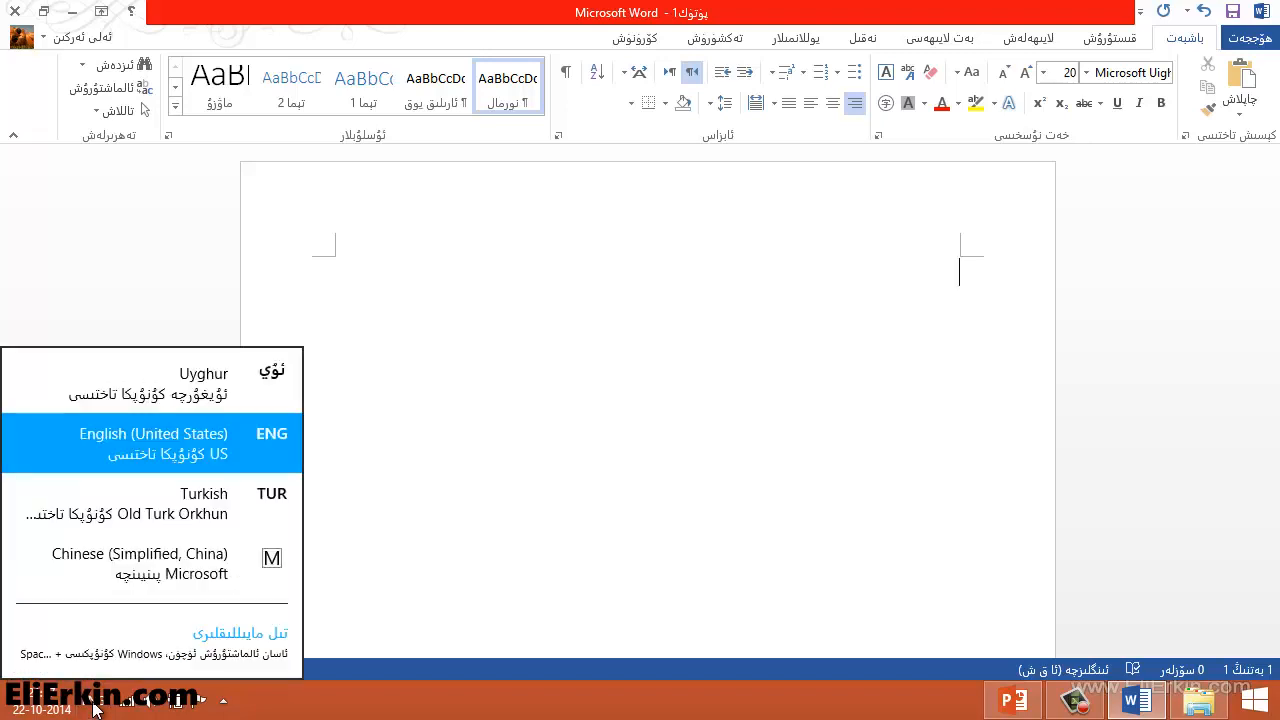
click(225, 396)
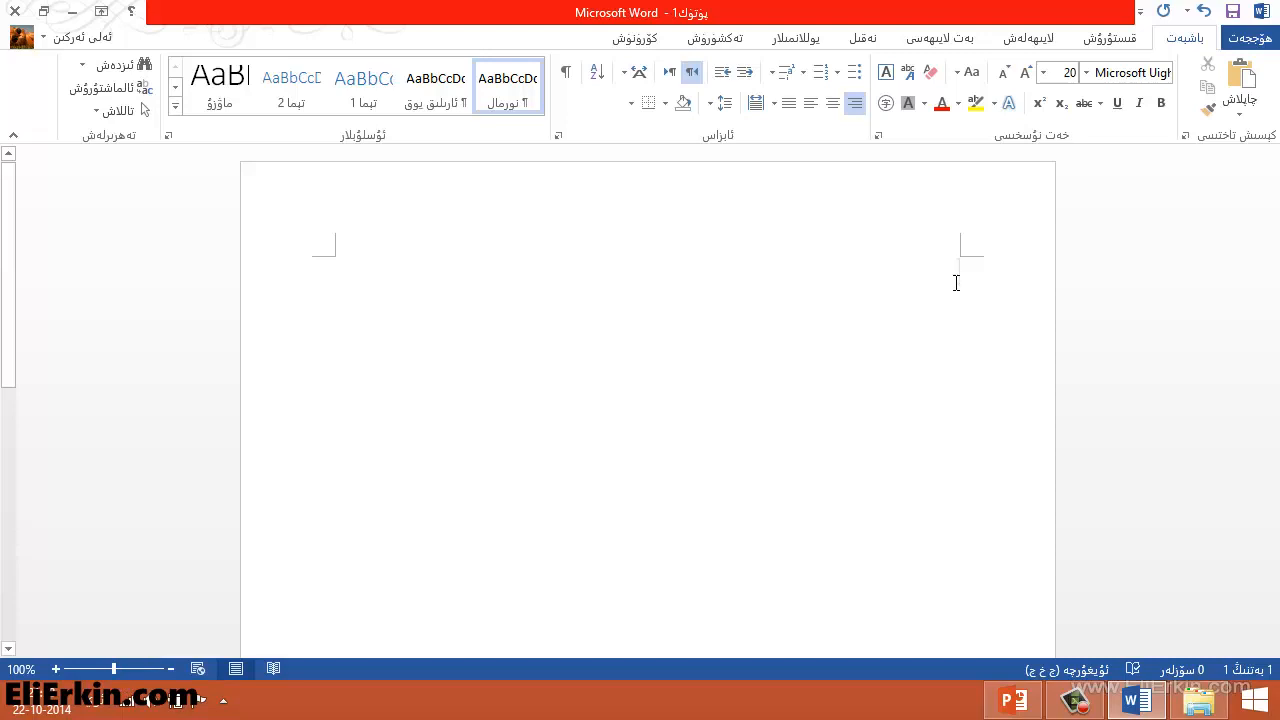
Type the title "رۇخسەت سوراش خېتى" and start a new line
text(رۇخس)
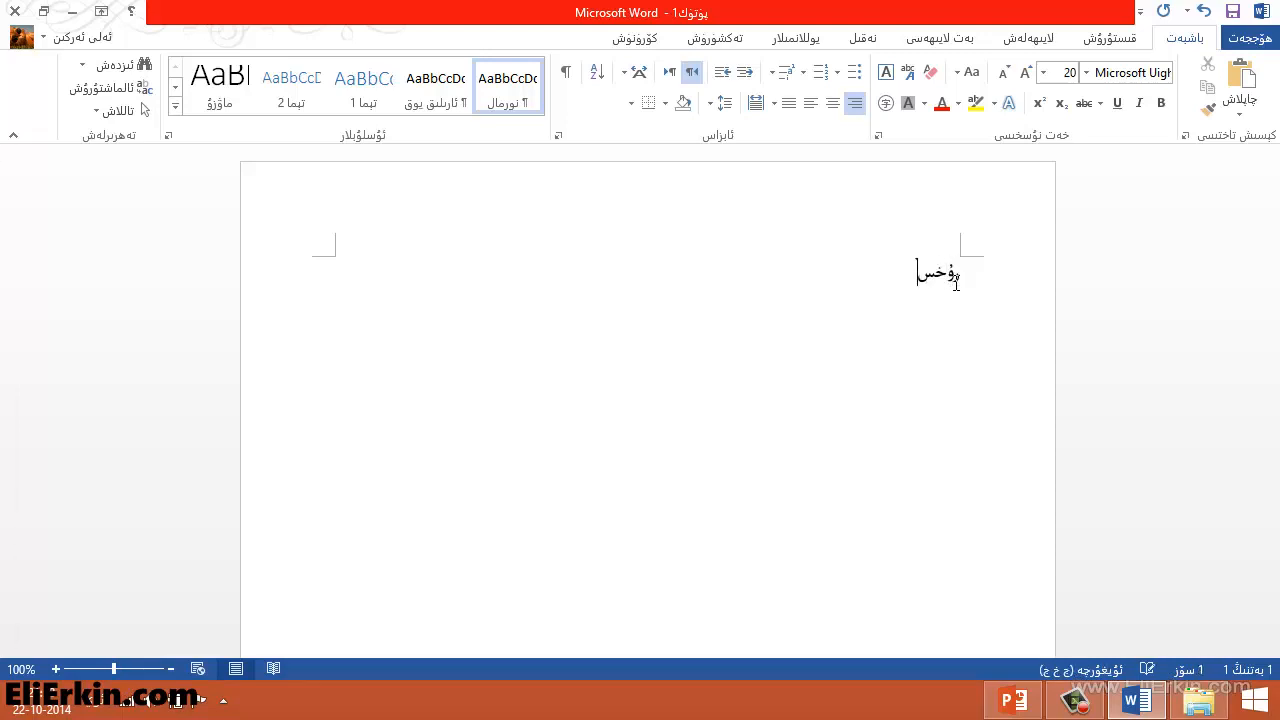
text(ەت سوراش)
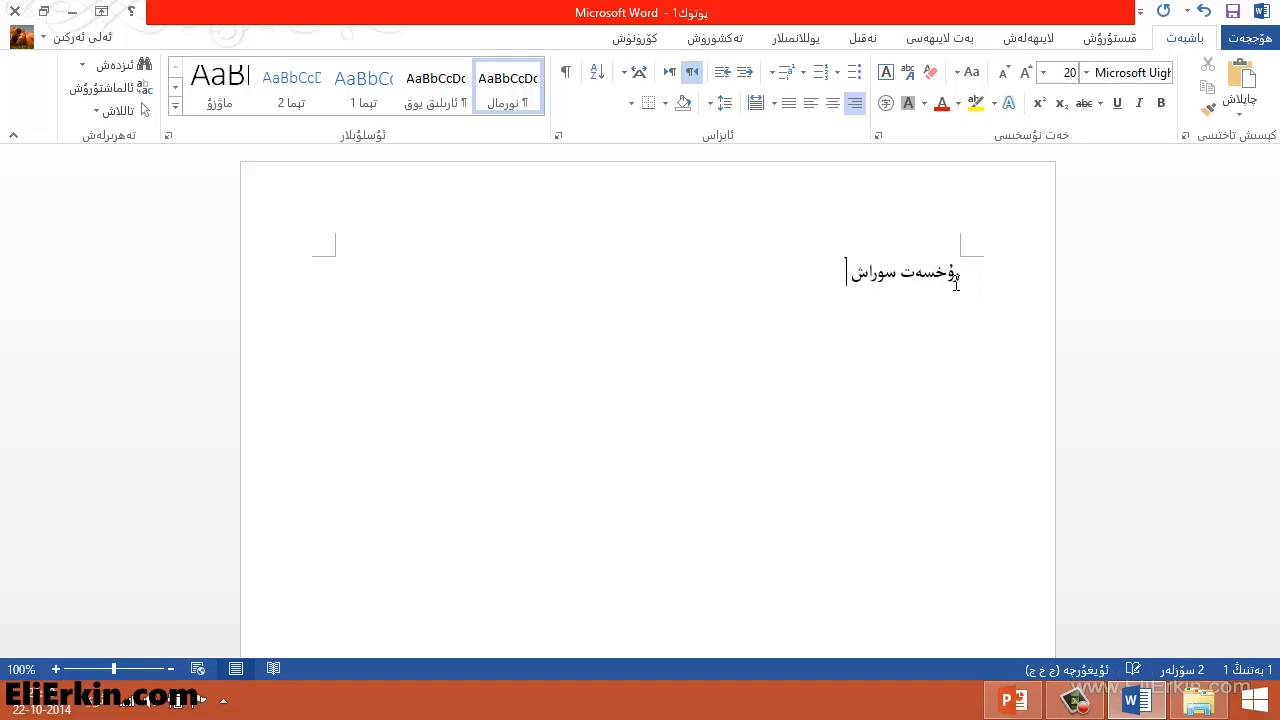
text( خېتى)
key(Return)
Type the salutation "ھۆرمەتلىك مۇئەللىم:" and start a new line
text(ھۆرمەتلىك مۇئەللىم)
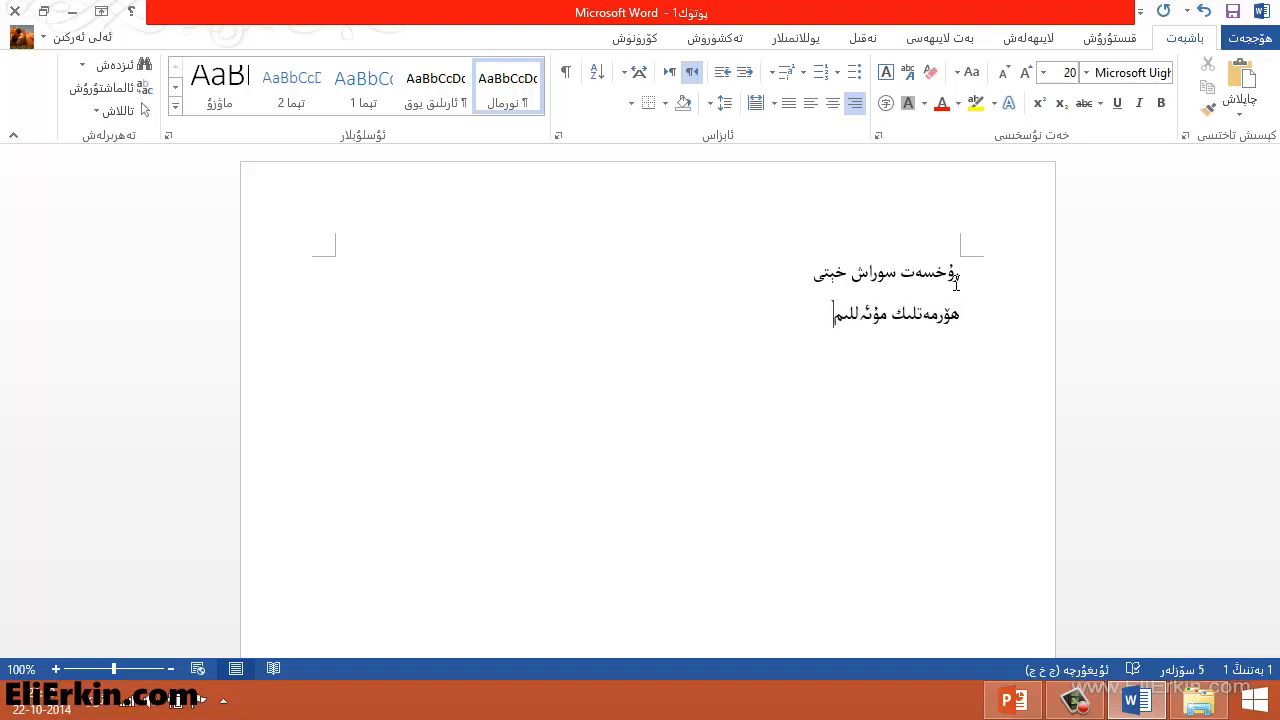
text(:)
key(Return)
Type the opening body sentences, starting "بۈگۈن مۈشۈكۈمنىڭ تازا مىجەزى يوق.", correcting a stray letter
text(بۈگۈن مۈشۈكۈمنىڭ ت)
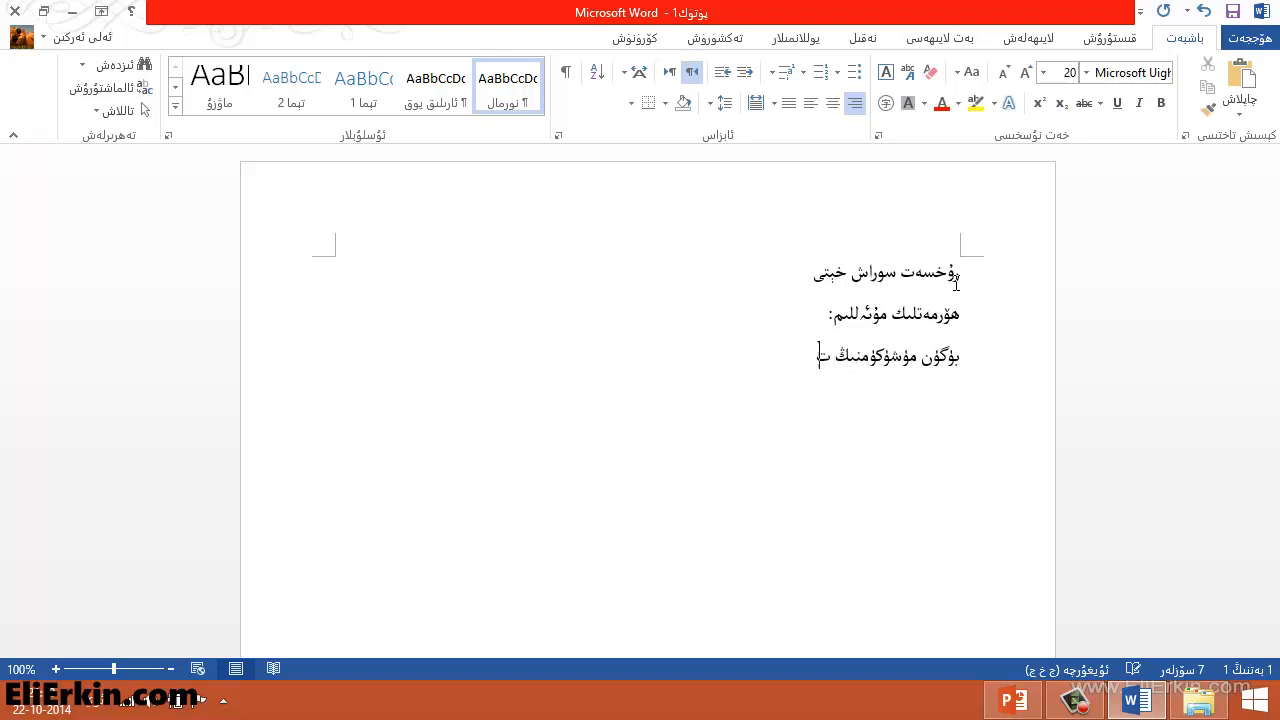
text(ازا مىجەزى يوق)
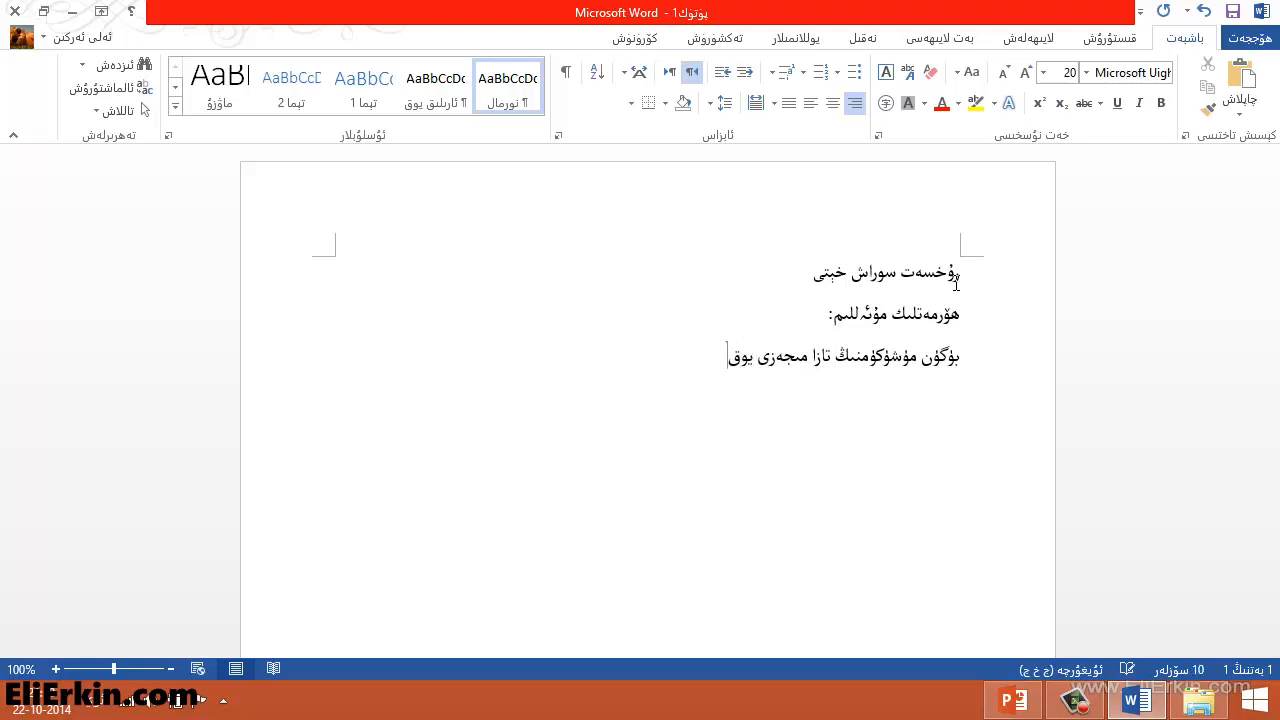
text(. كچىچە مىياڭلاپ ئۇخل)
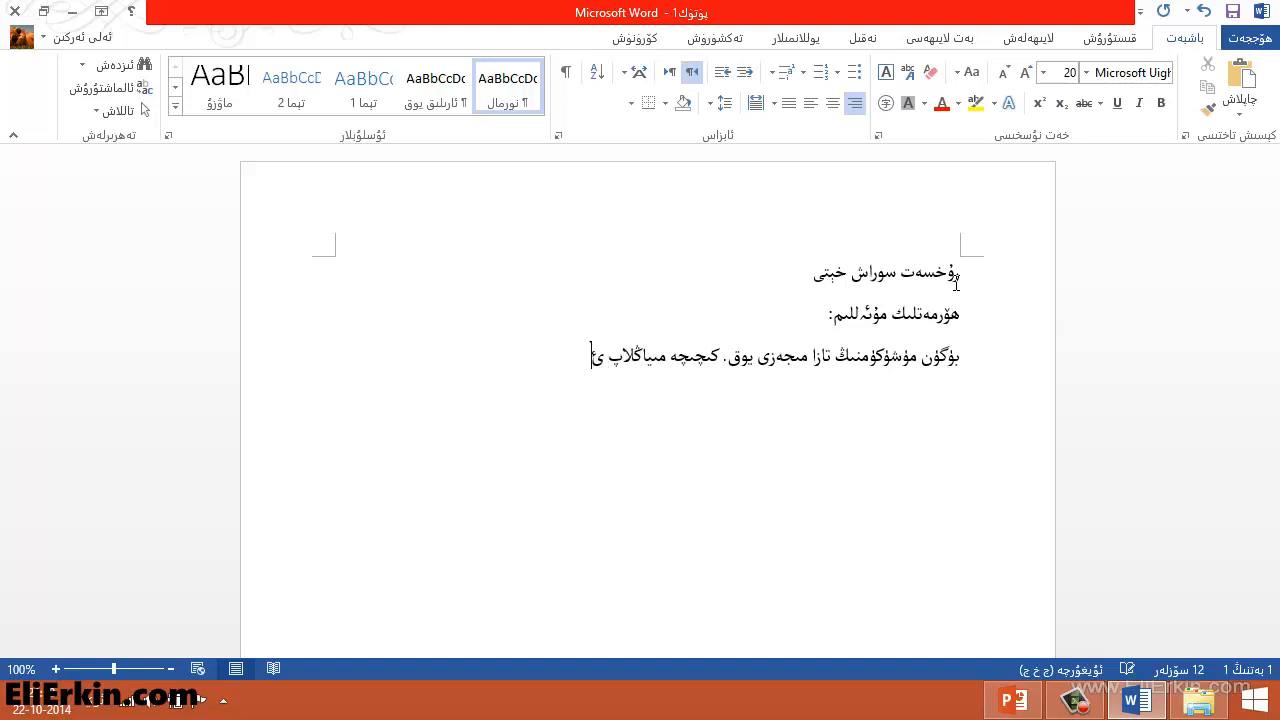
text(ىيالمىدىم)
key(BackSpace)
Continue the paragraph with the sentences about not leaving the cat alone and needing to look after it
text(. مۇشۇكۇم)
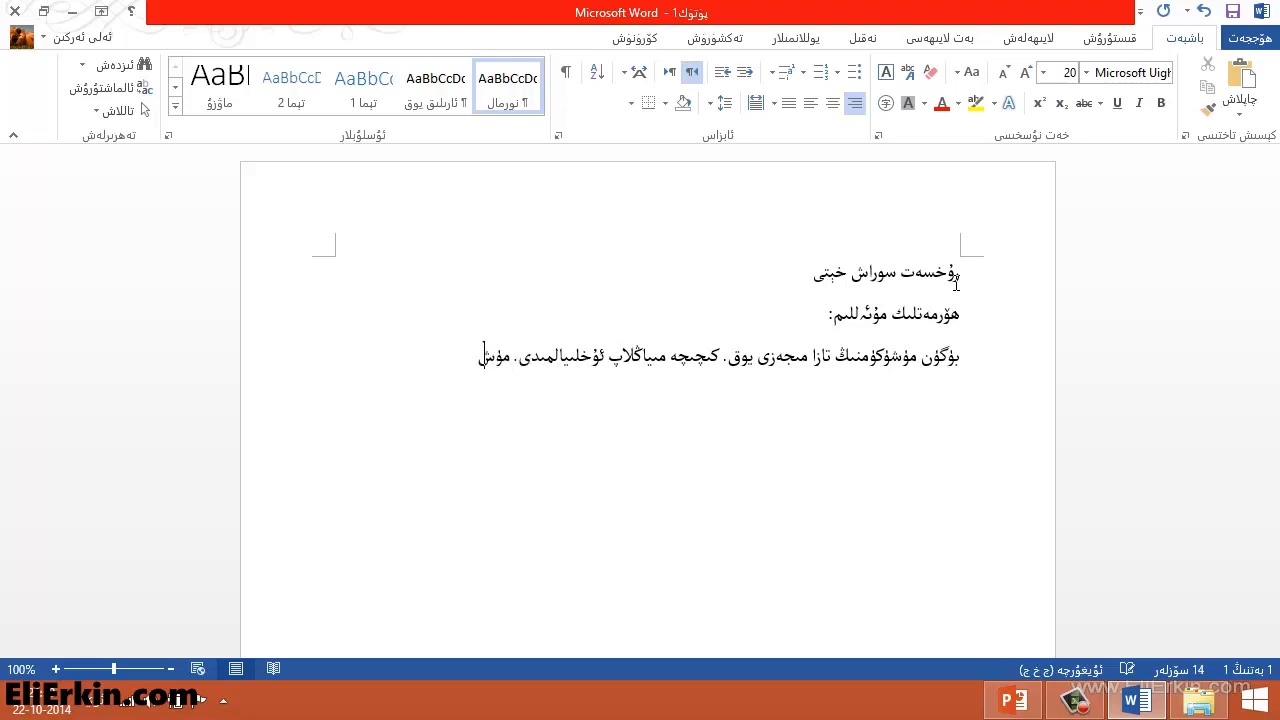
text(نى بۇنداق تا)
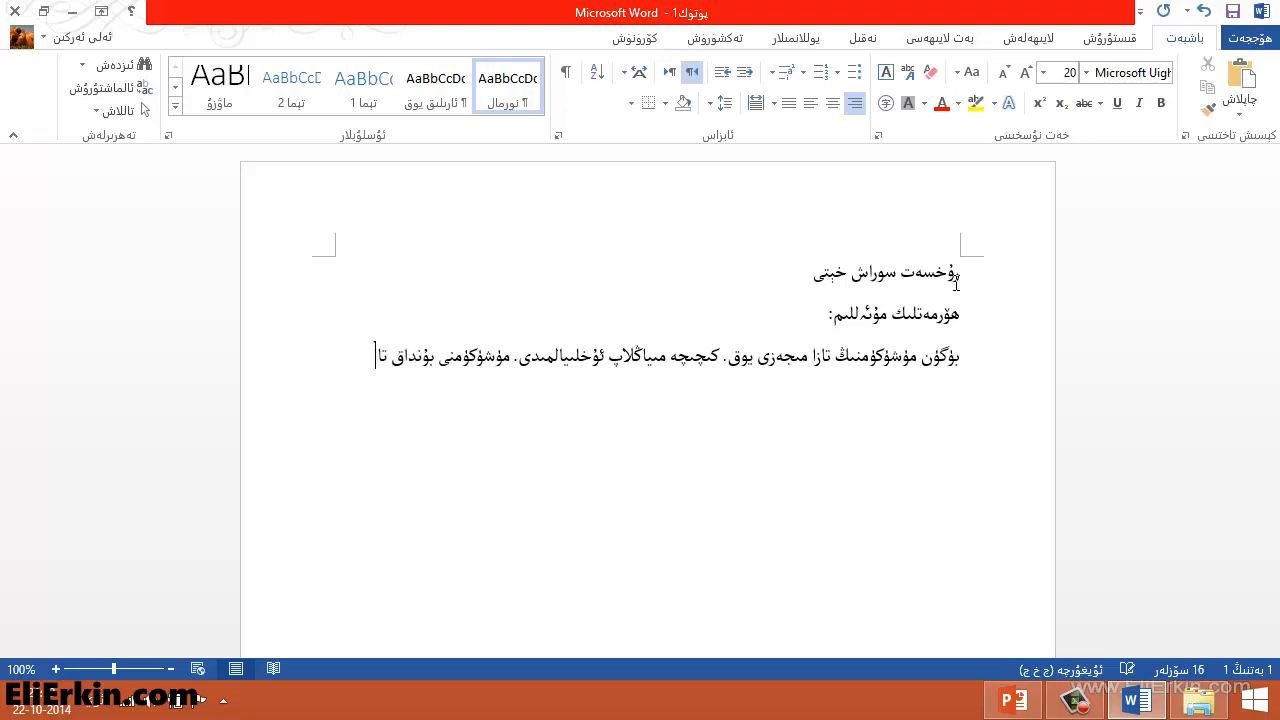
text(شلاپ قويۇ)
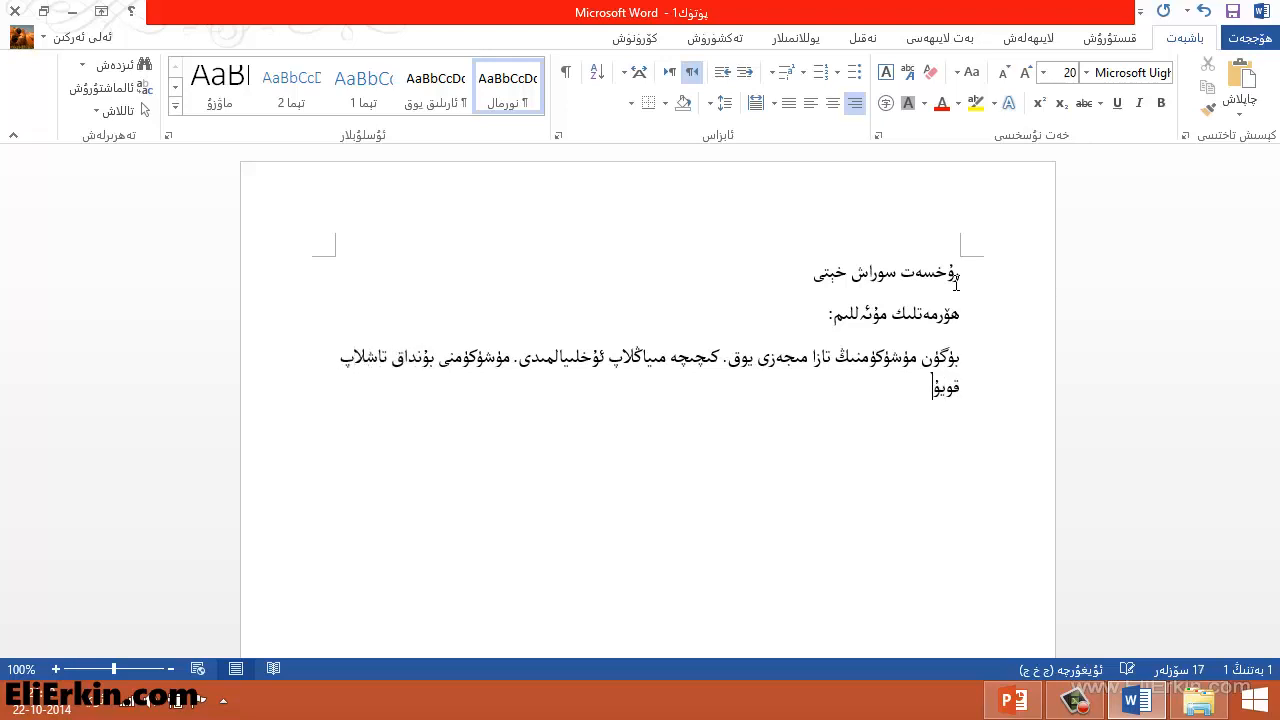
text(پ مەكتەپكە بارالمايمە)
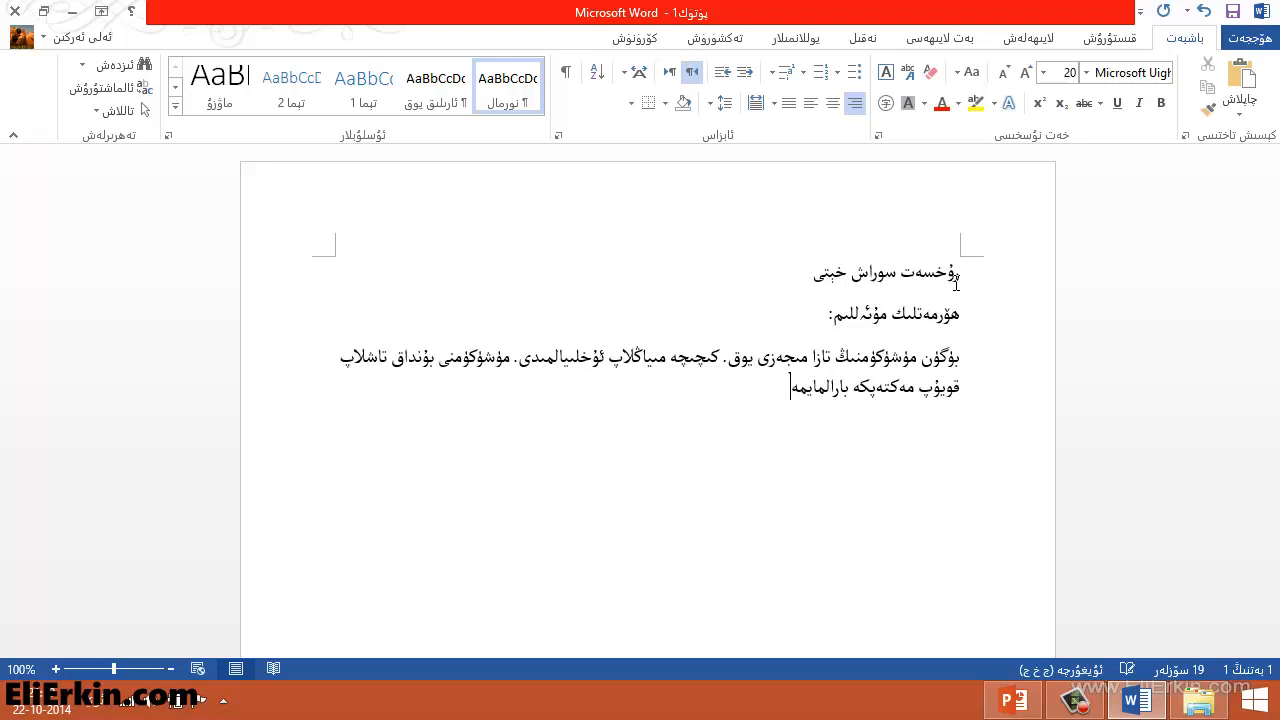
text(ن. ئۇنىڭ هالدىن )
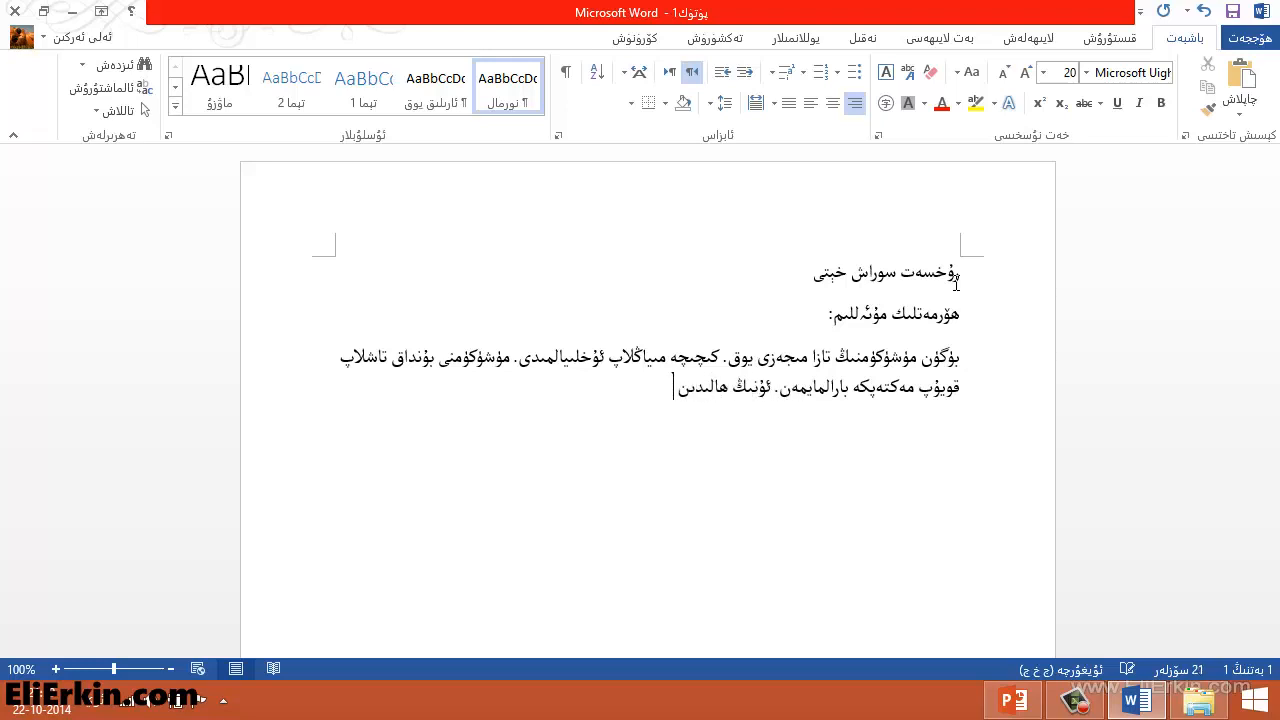
text(خەۋەر ئالمسام بولمايدۇ)
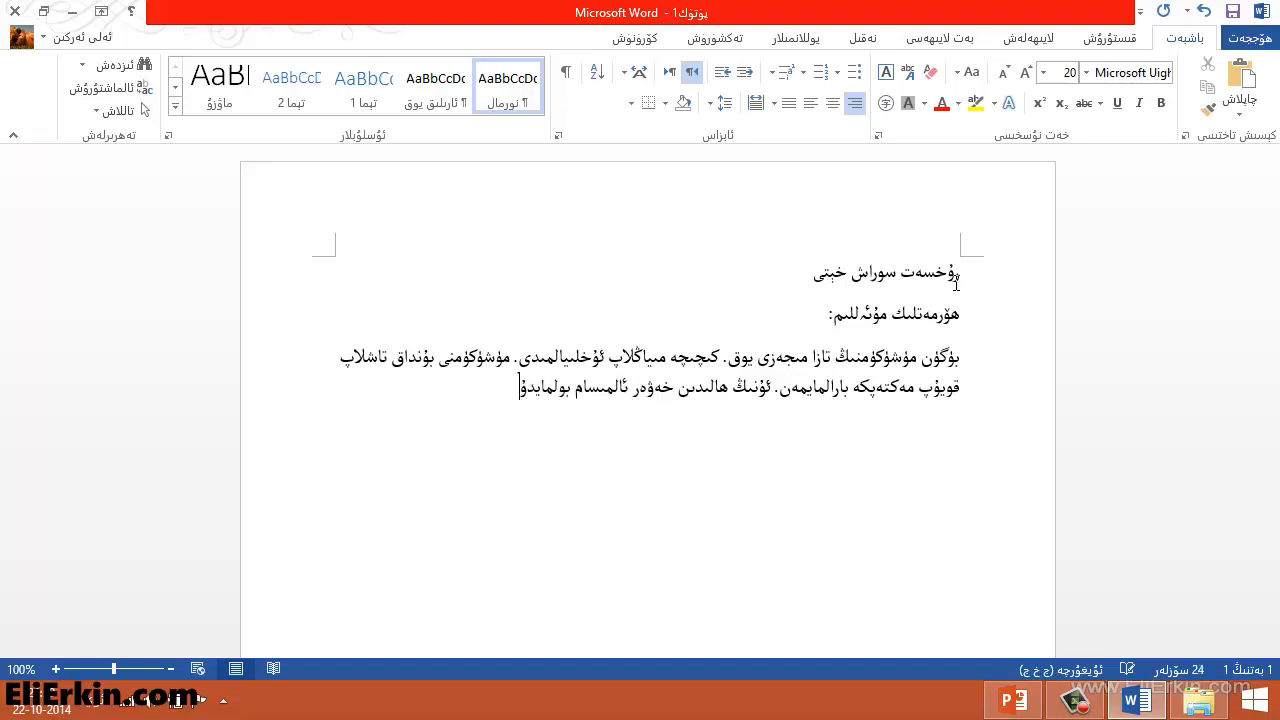
text(. شۇڭا بىر كۈنلۈك رۇخ)
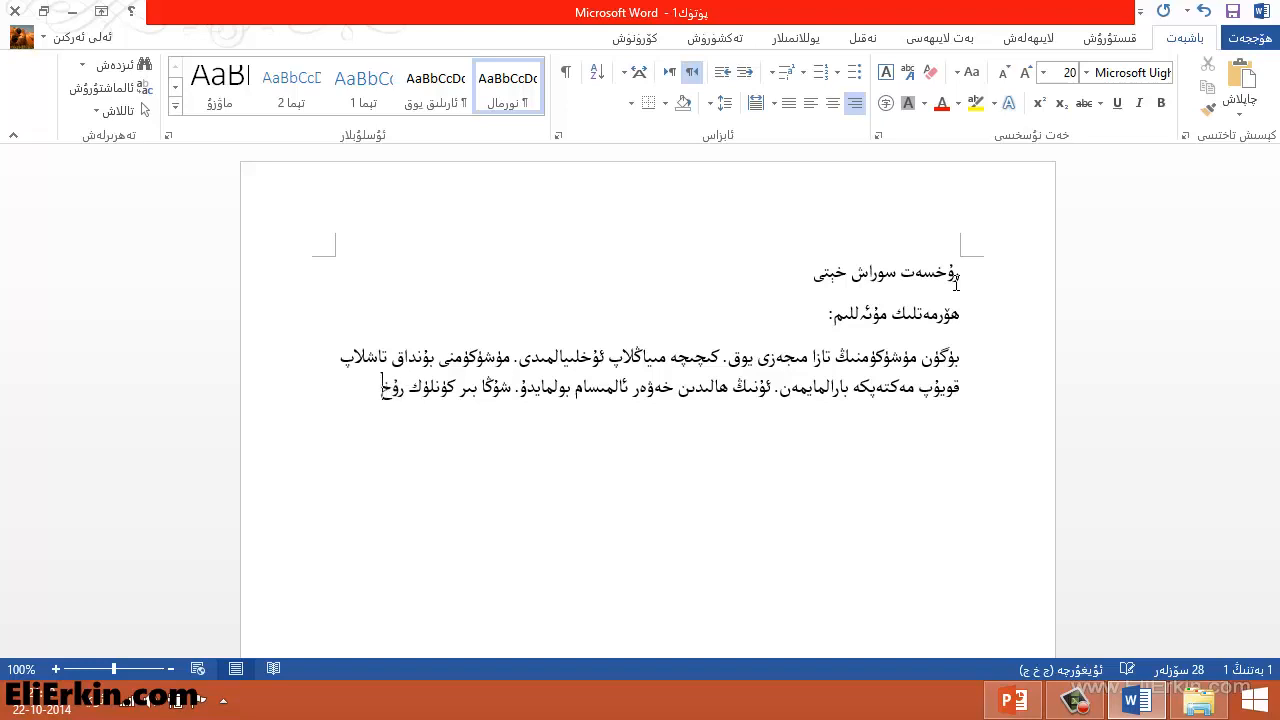
text(سەت بىرى)
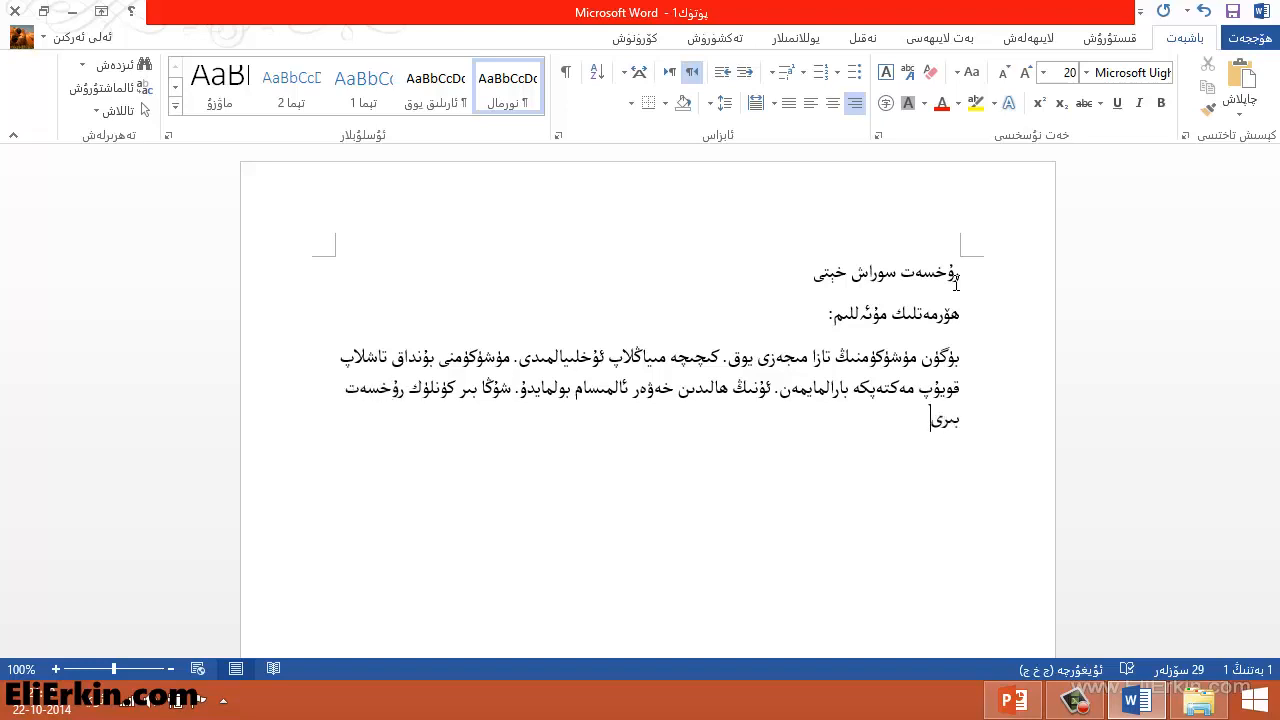
text(شلىكىزنى سورايمەن)
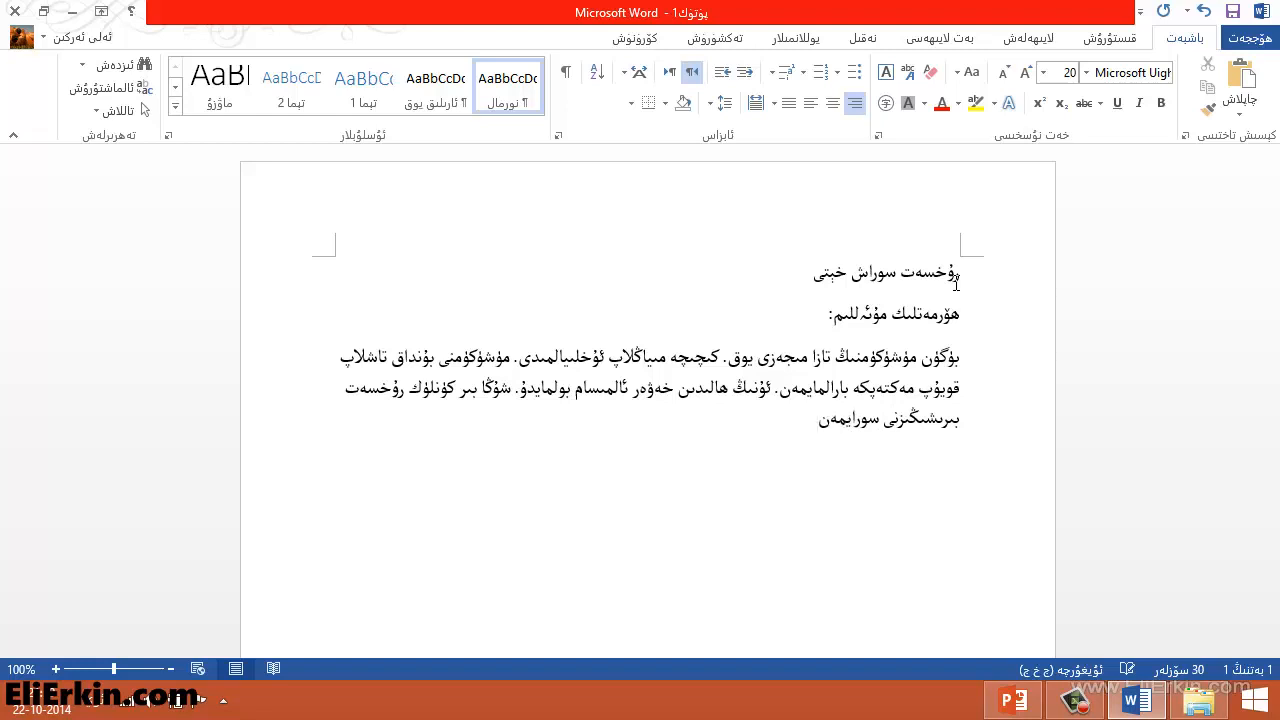
text(.)
Finish the paragraph with the request for one day of leave, ending with a period, and start a new line
key(Return)
Type the closing "ھۆرمەت بىلەن ئوقۇغۇچىڭىز" followed by the student's name, and start a new line
text(ھكر)
key(BackSpace)
key(BackSpace)
text(ۆرمەت بىلەن ئو)
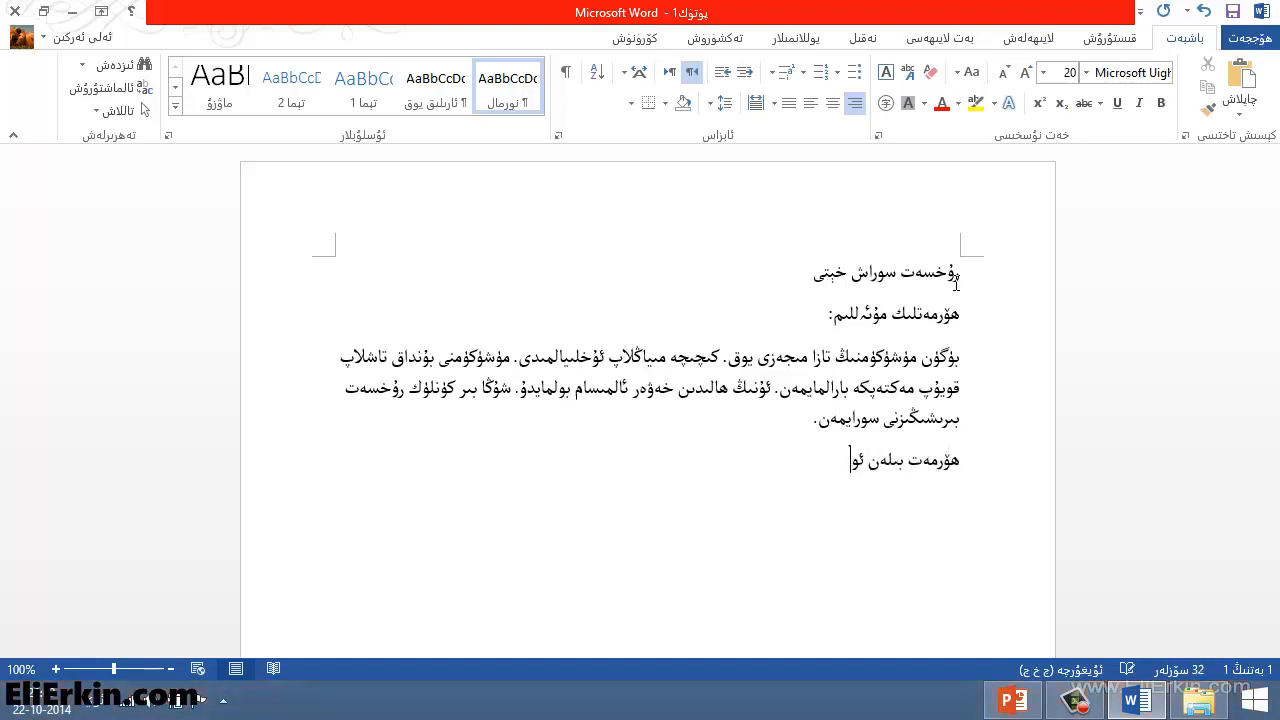
text(قۇغۇچىڭىز)
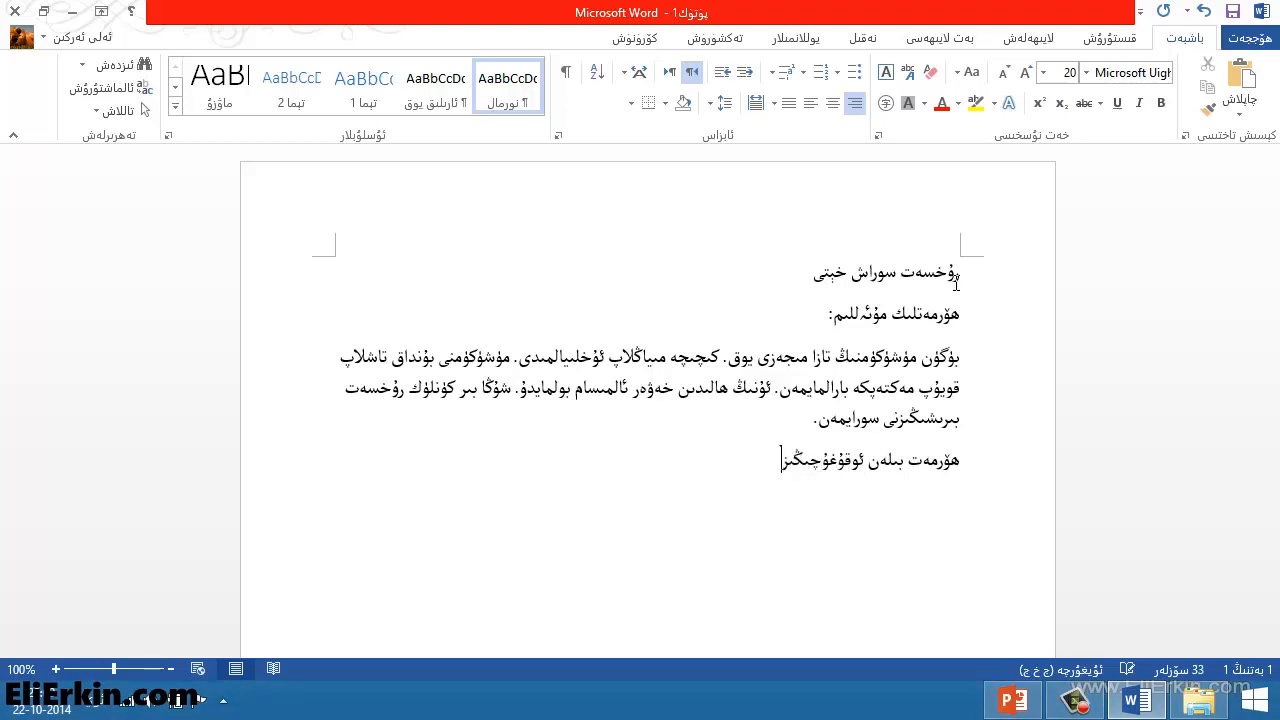
key(Return)
Type the date line "2014-يىلى 10-ئاينىڭ 22-كۈنى"
text(201)
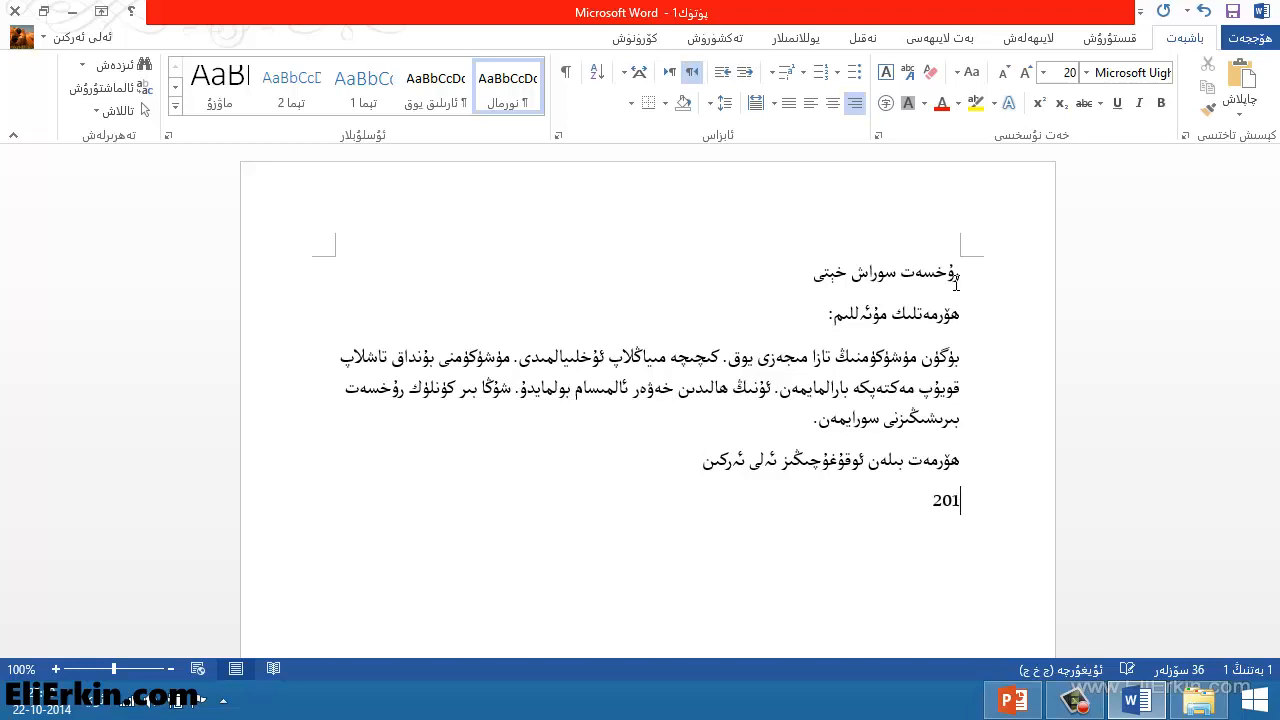
text(4-يىلى 10-ئاينىڭ)
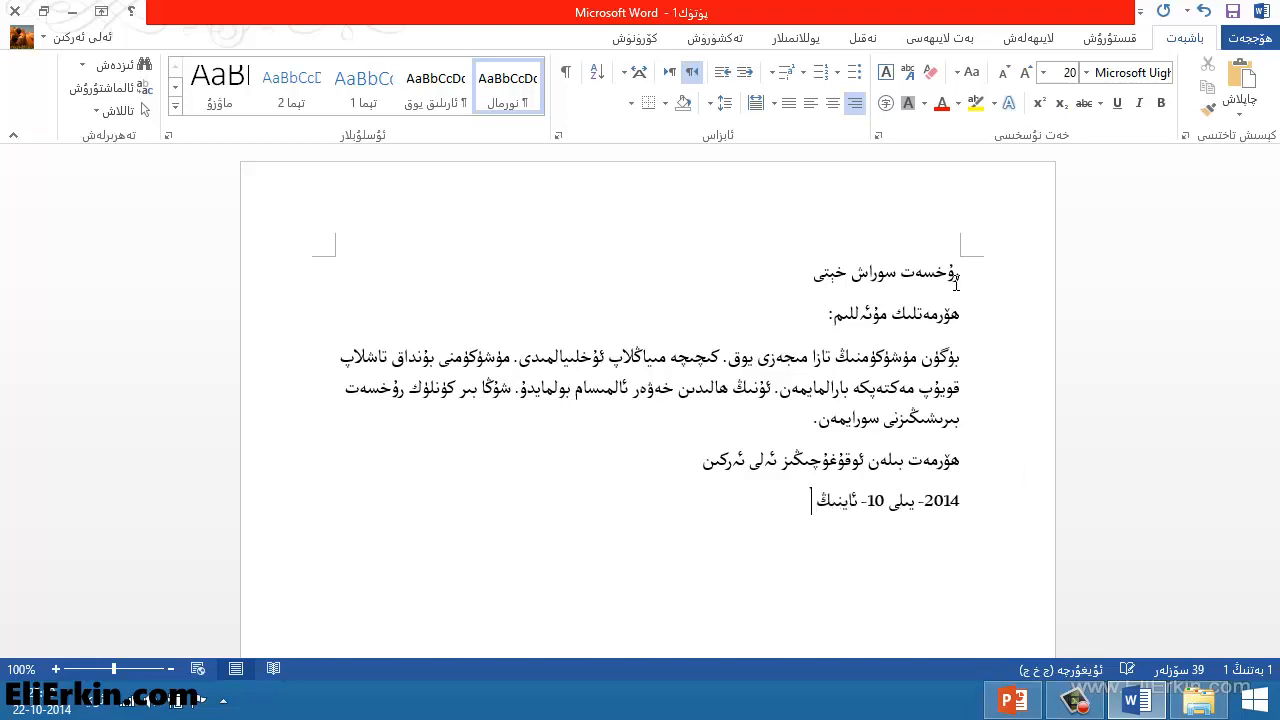
text( 22-كۈنى)
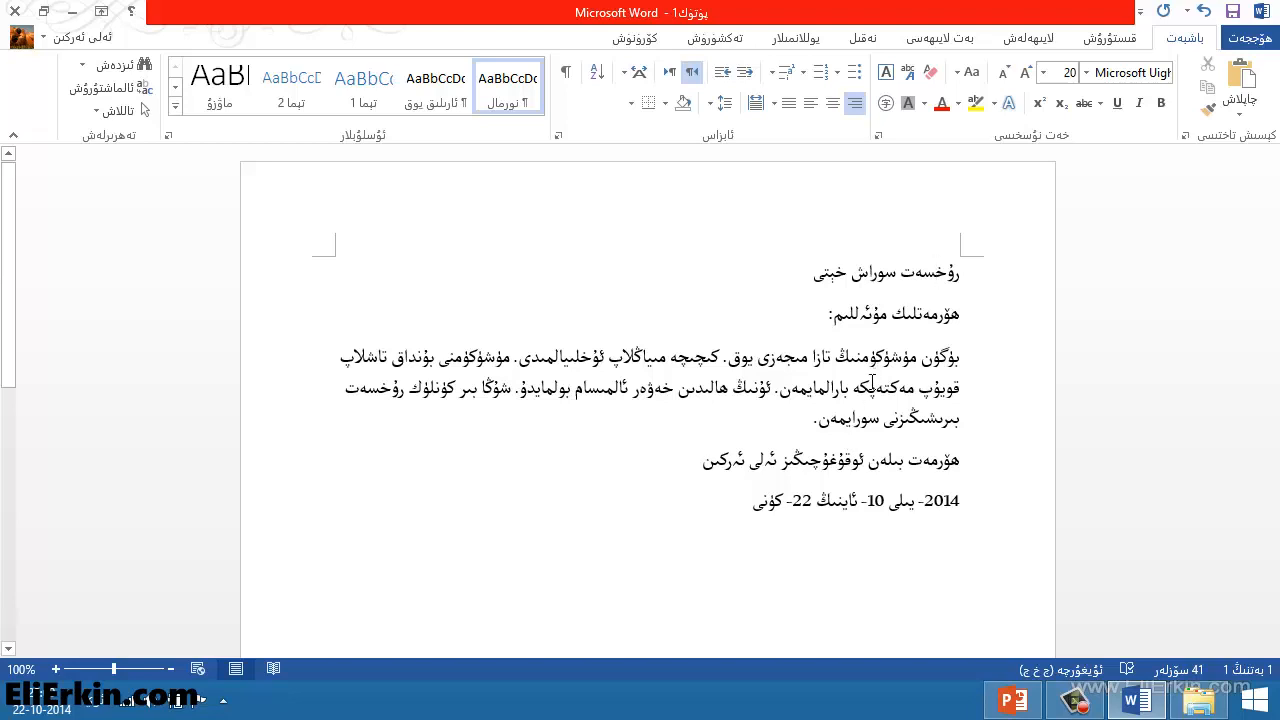
Set the title line's font to ALKATIP Tor Tom
double_click(925, 272)
click(914, 284)
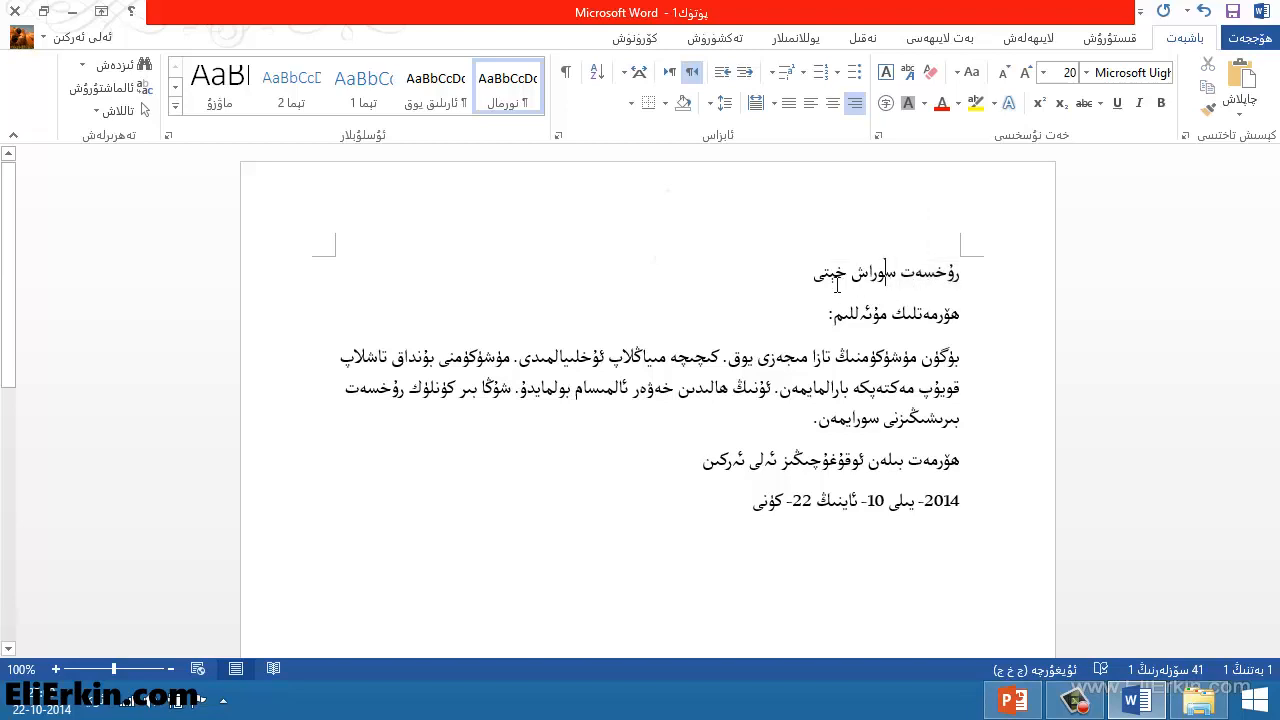
drag(813, 277, 957, 280)
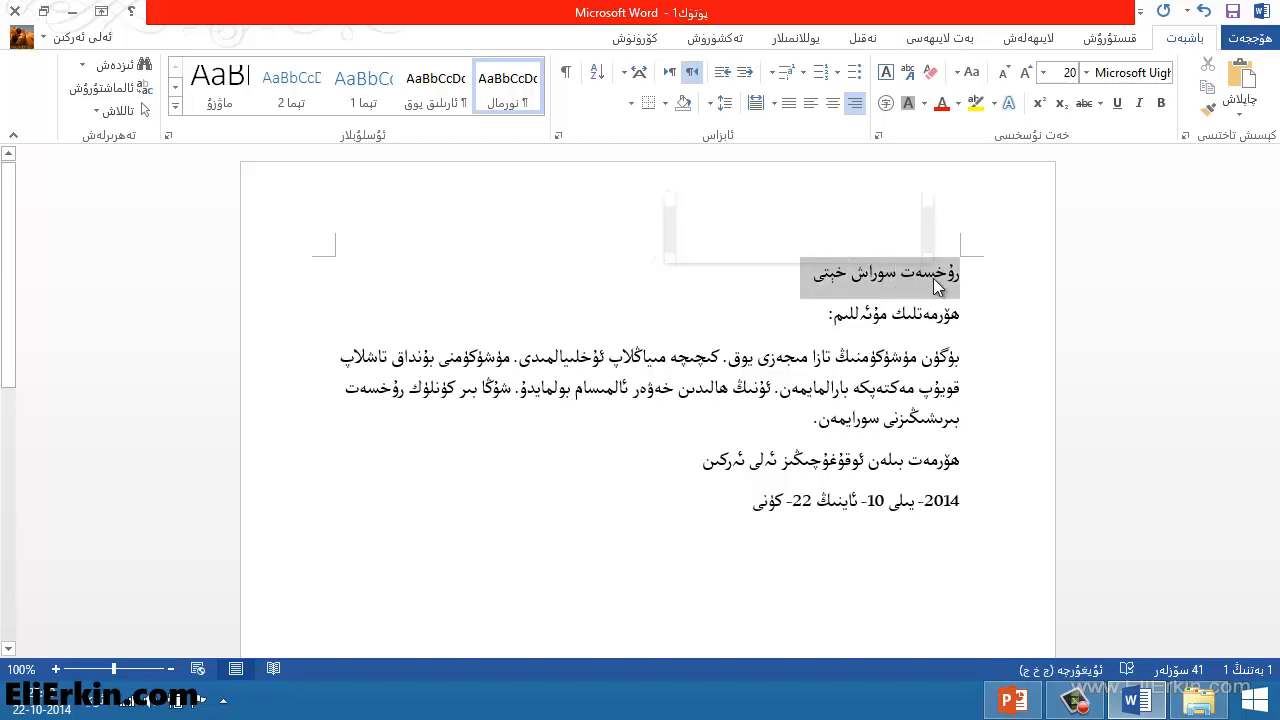
click(1085, 73)
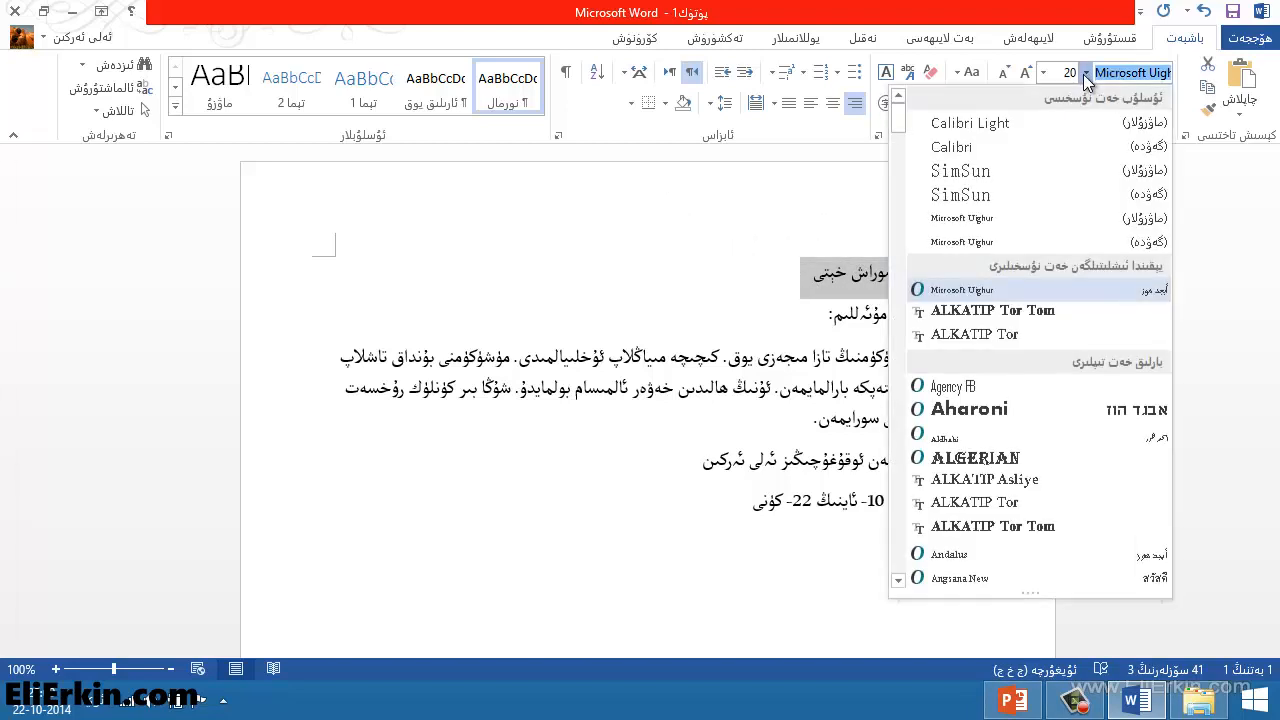
click(1028, 310)
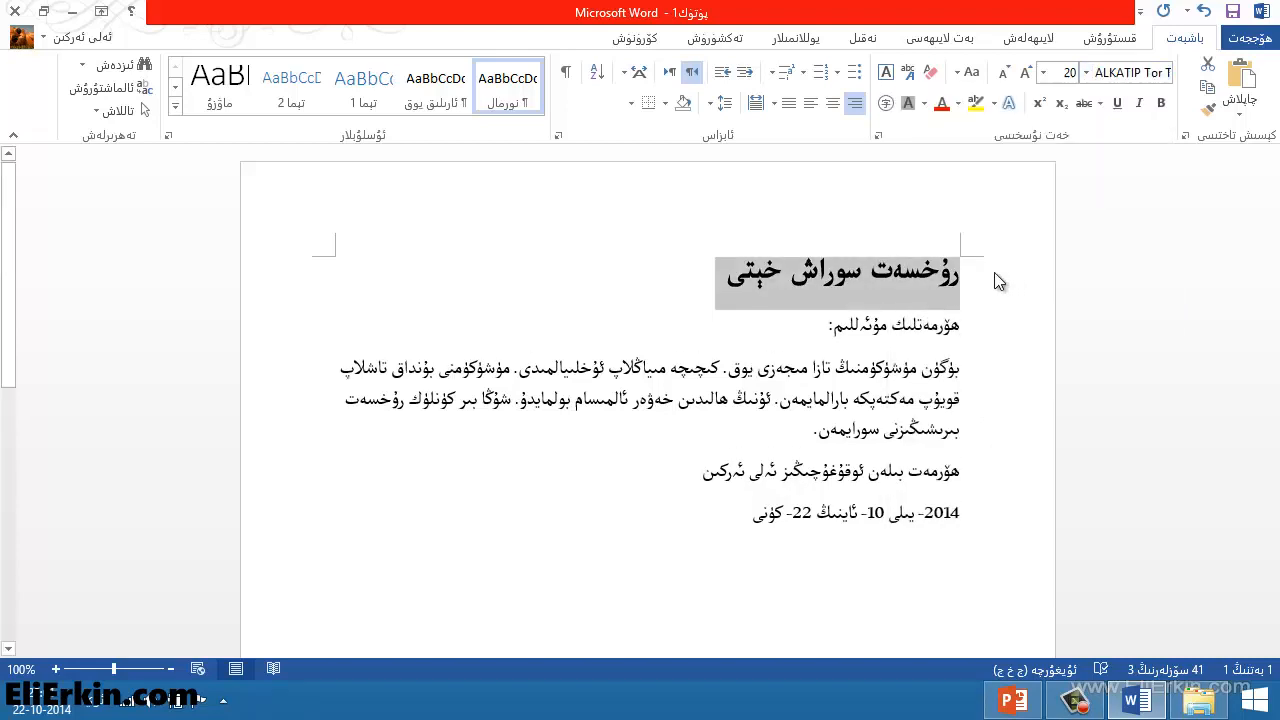
click(892, 325)
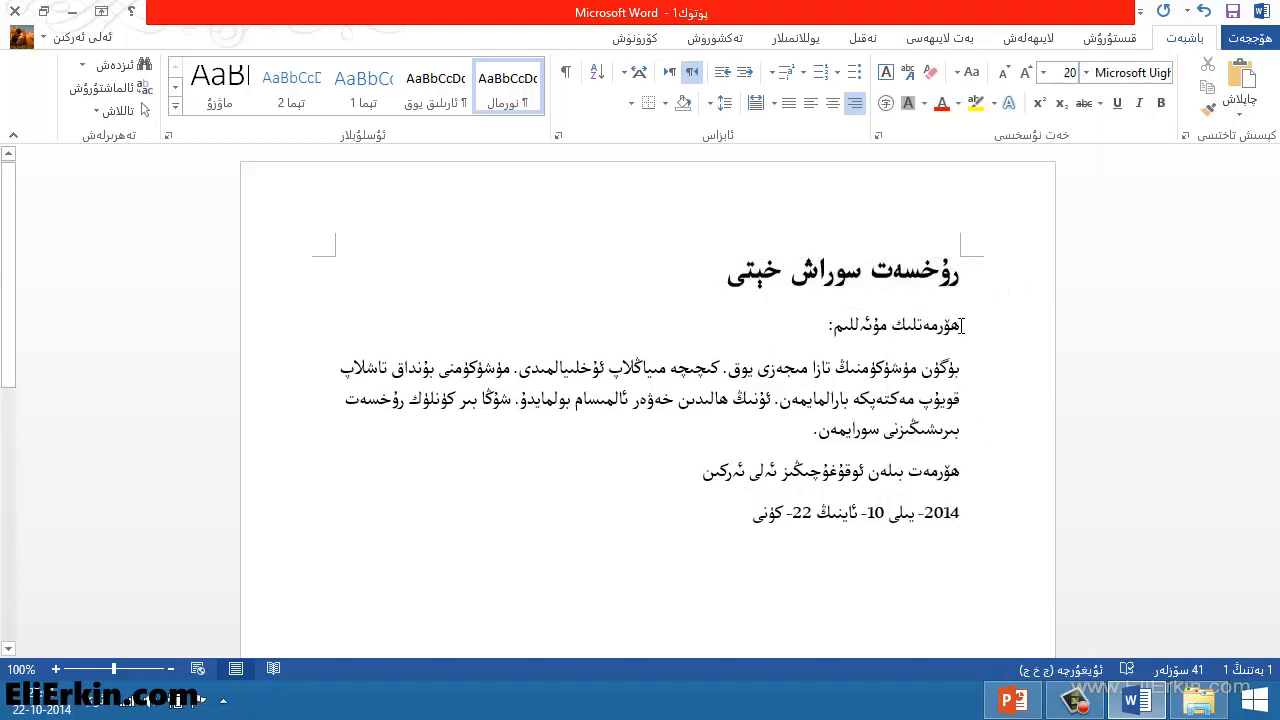
Change the font of all the text below the title to ALKATIP Tor
mouse_move(962, 325)
mouse_down()
mouse_move(840, 414)
mouse_move(738, 515)
mouse_up()
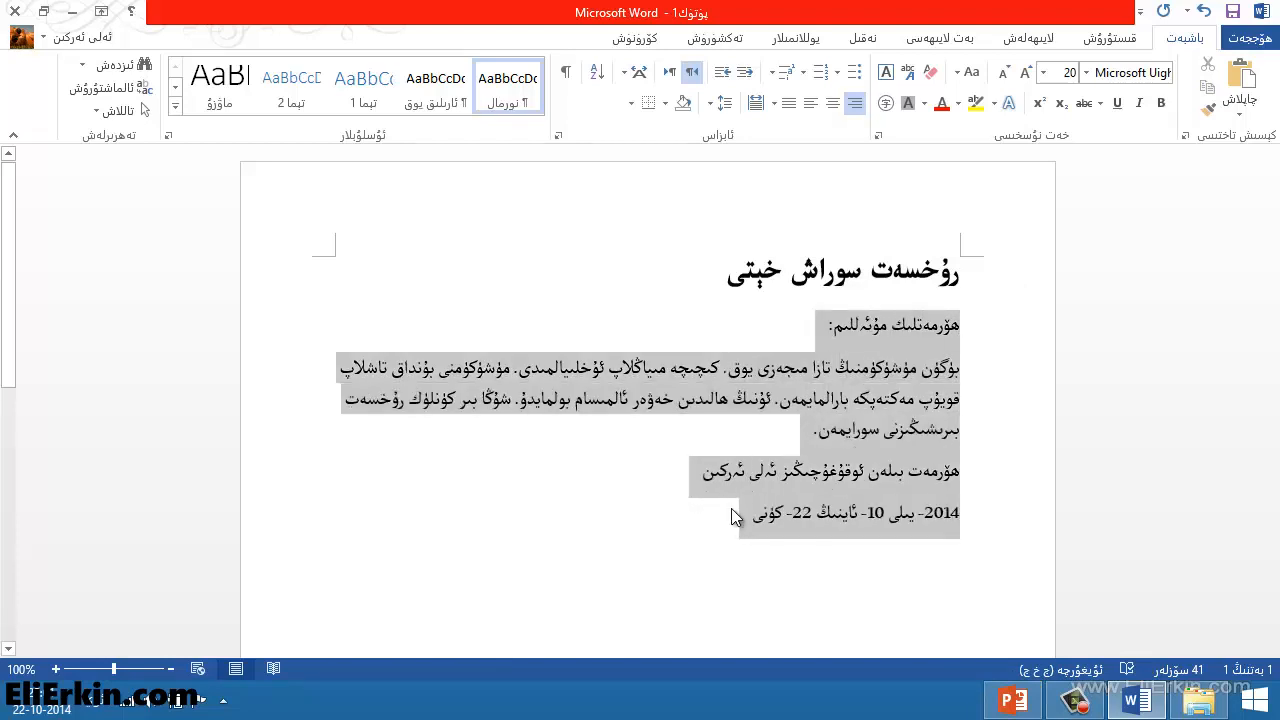
click(1085, 73)
click(1005, 343)
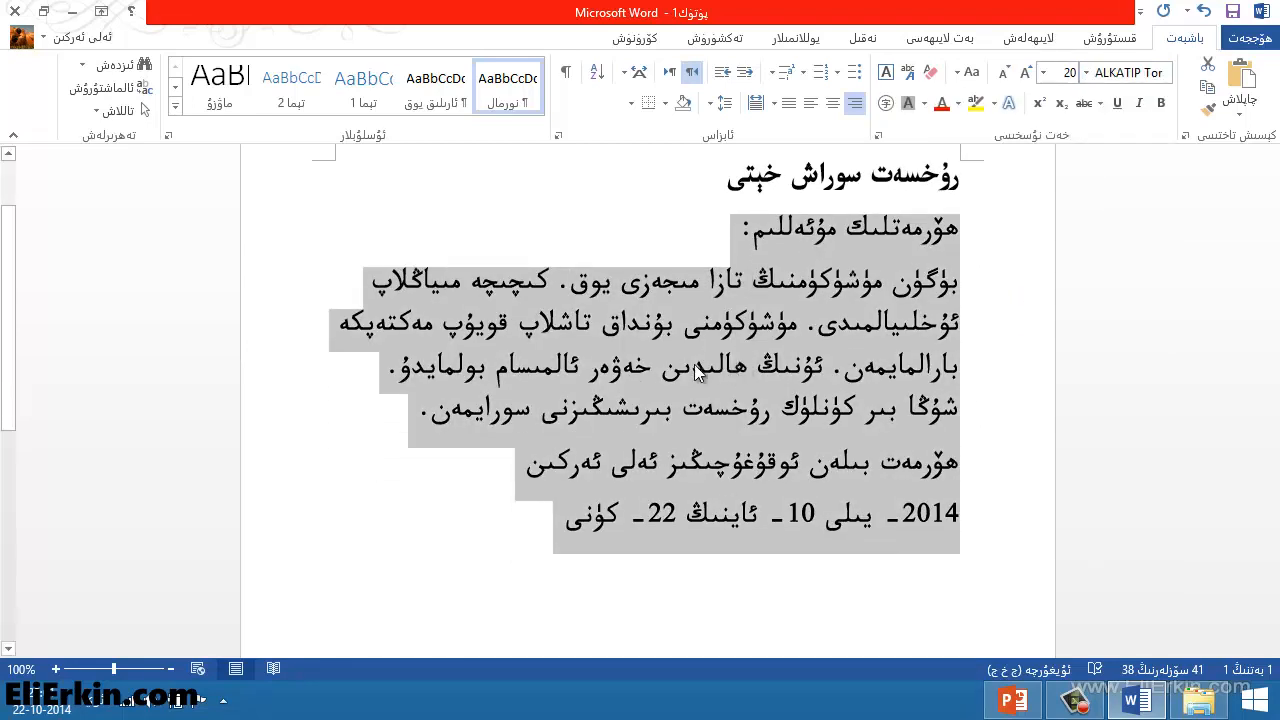
click(696, 374)
Insert an empty line between the title and the greeting
scroll(853, 368, up, 1)
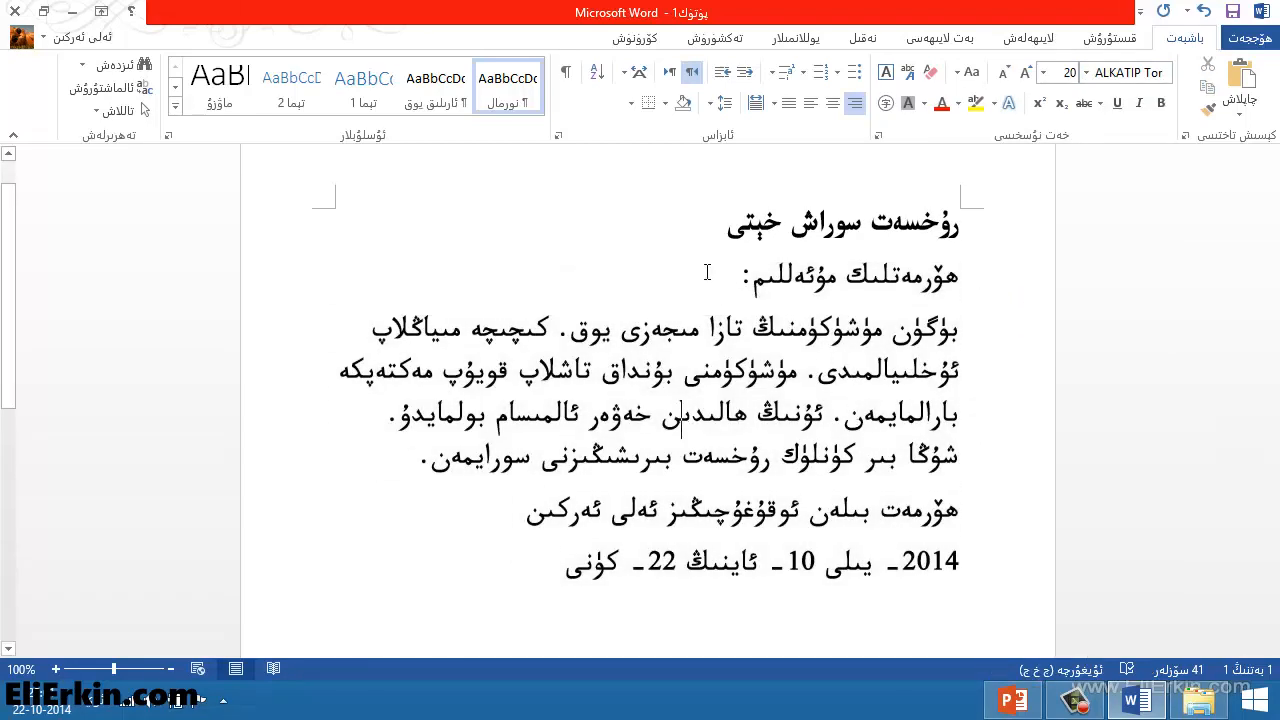
scroll(762, 325, up, 1)
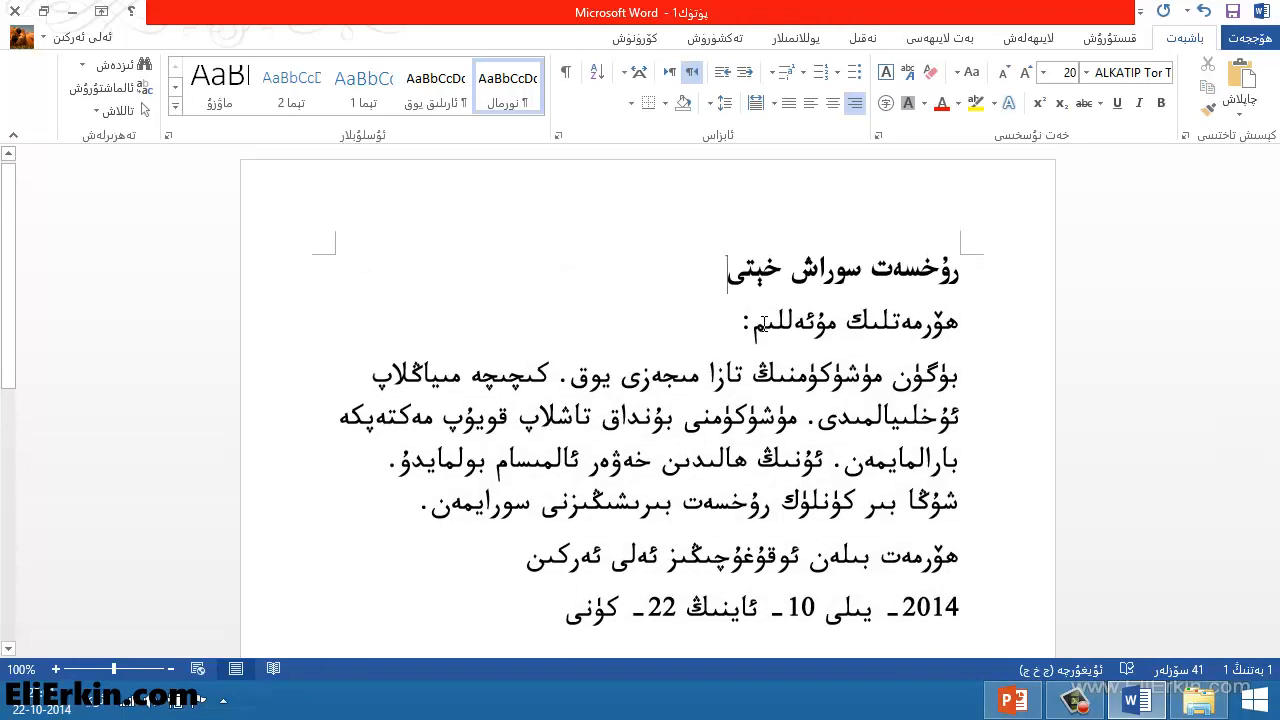
key(Return)
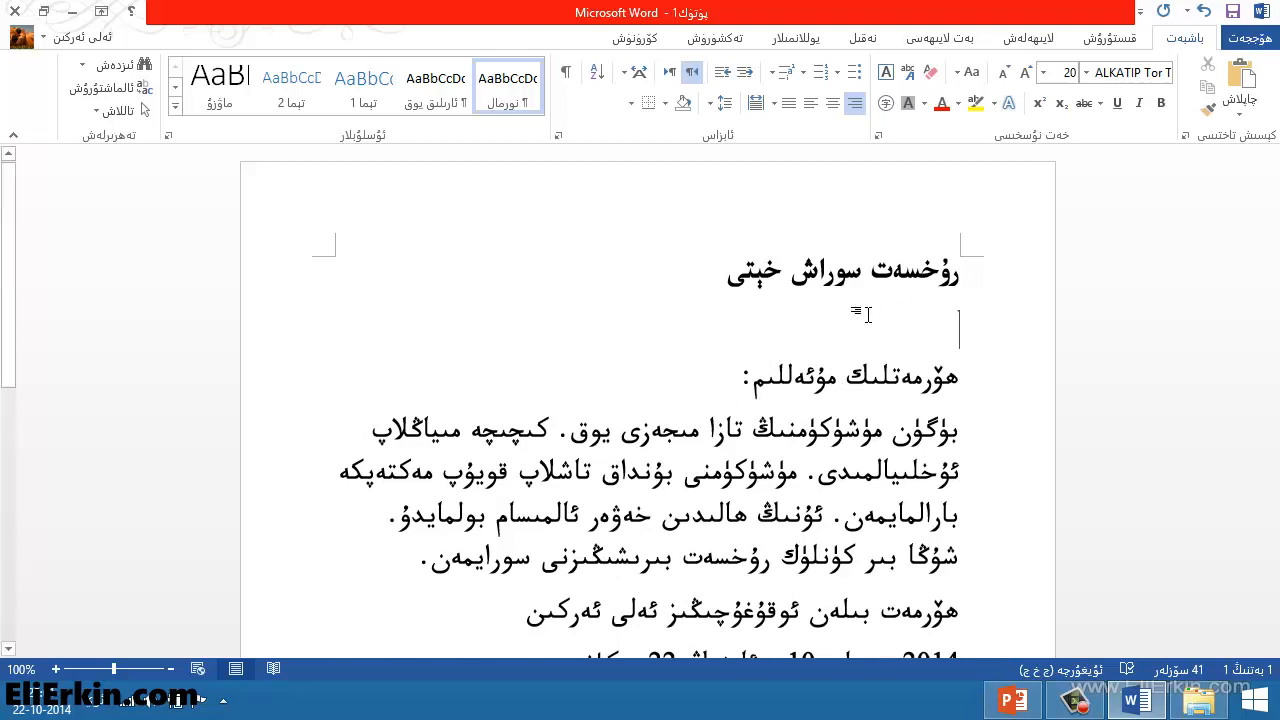
Add empty lines before and after the closing line so it stands apart from the paragraph and date
scroll(860, 402, down, 3)
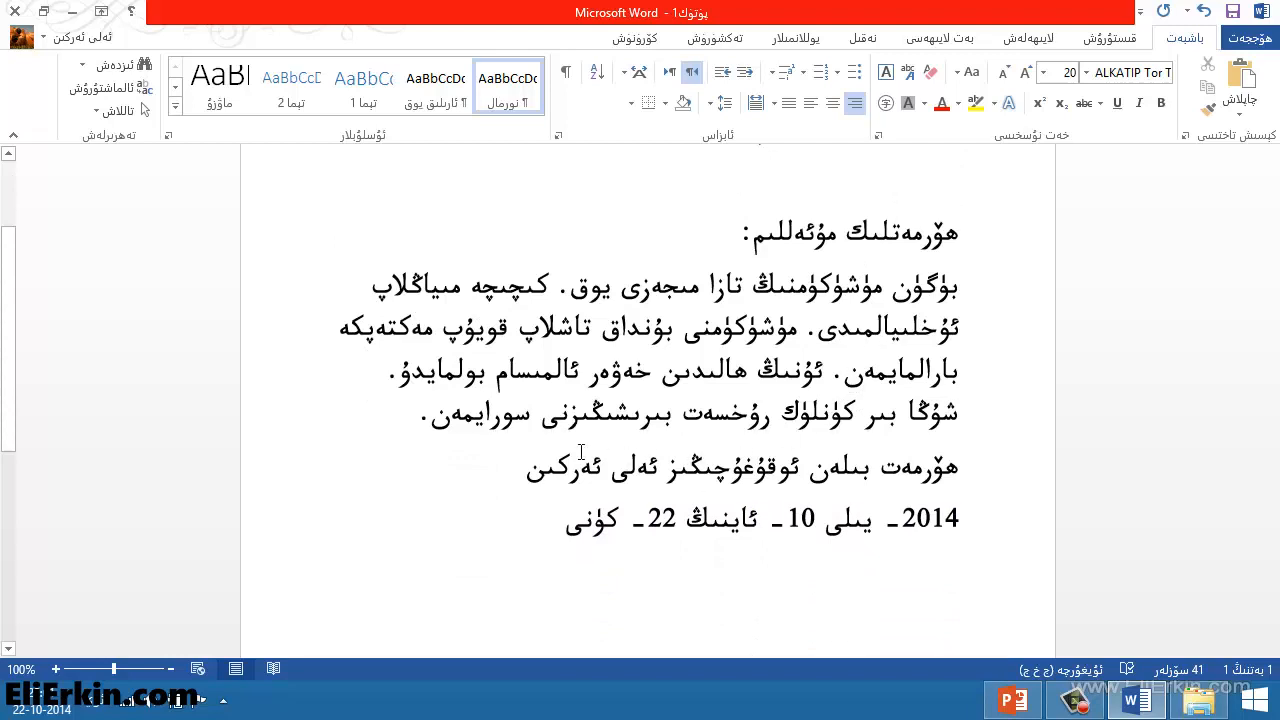
key(Return)
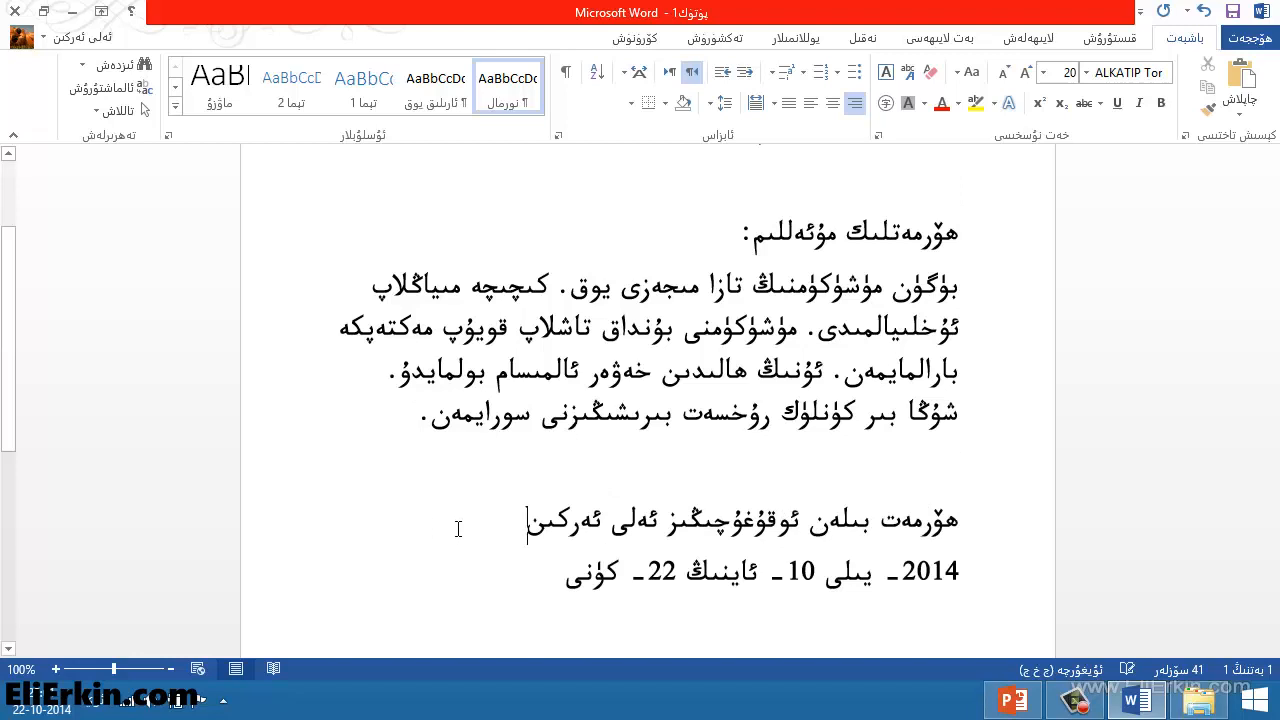
key(Return)
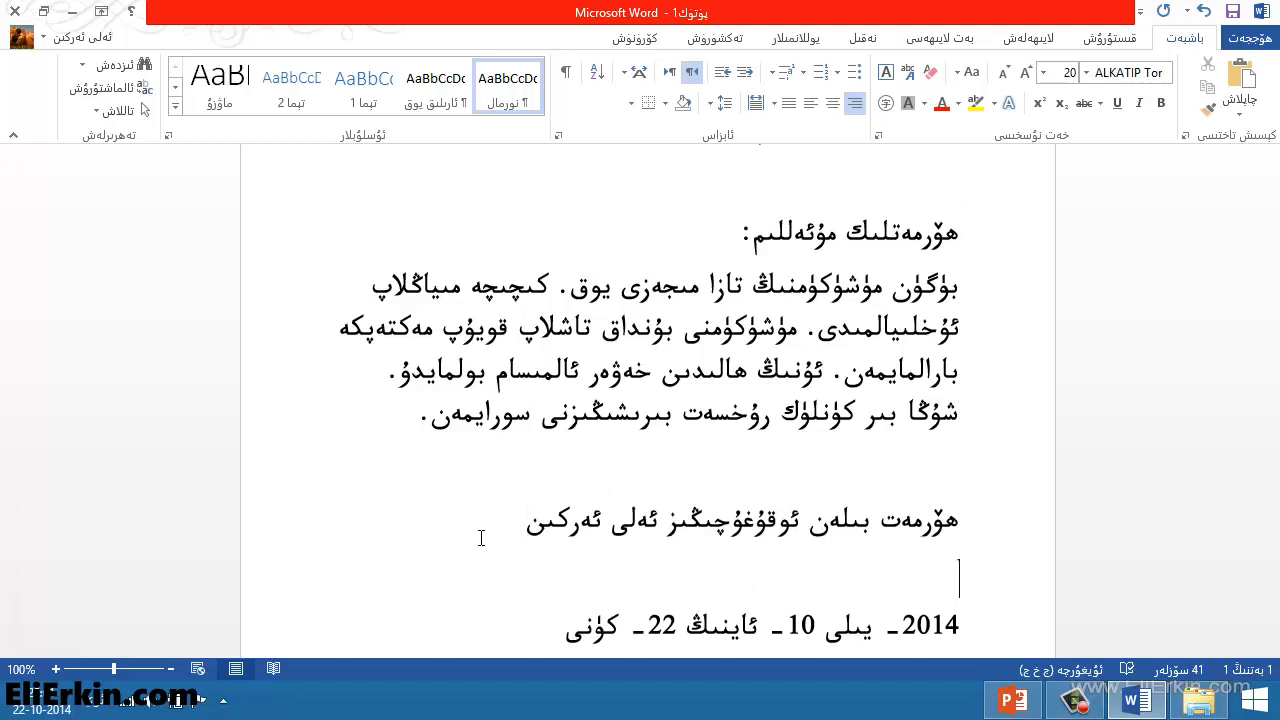
Set the font size of everything from the greeting through the date line to 16
scroll(955, 335, up, 2)
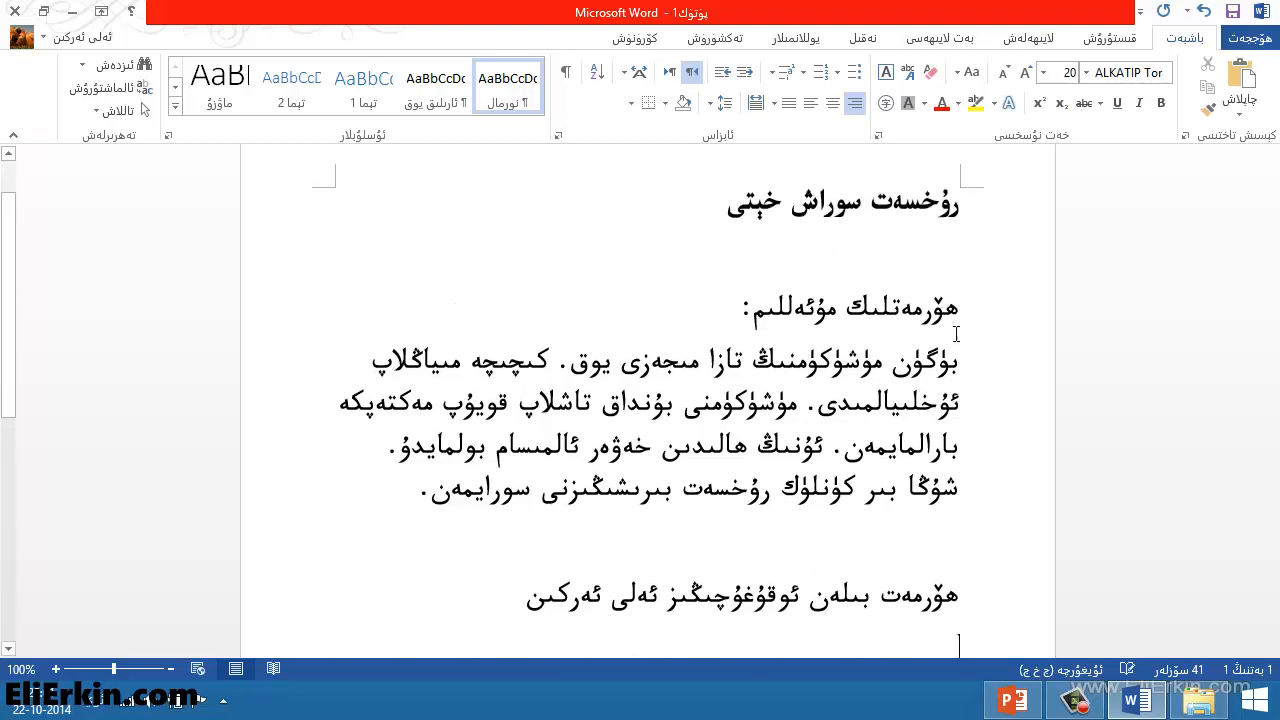
scroll(955, 335, down, 2)
scroll(955, 335, up, 2)
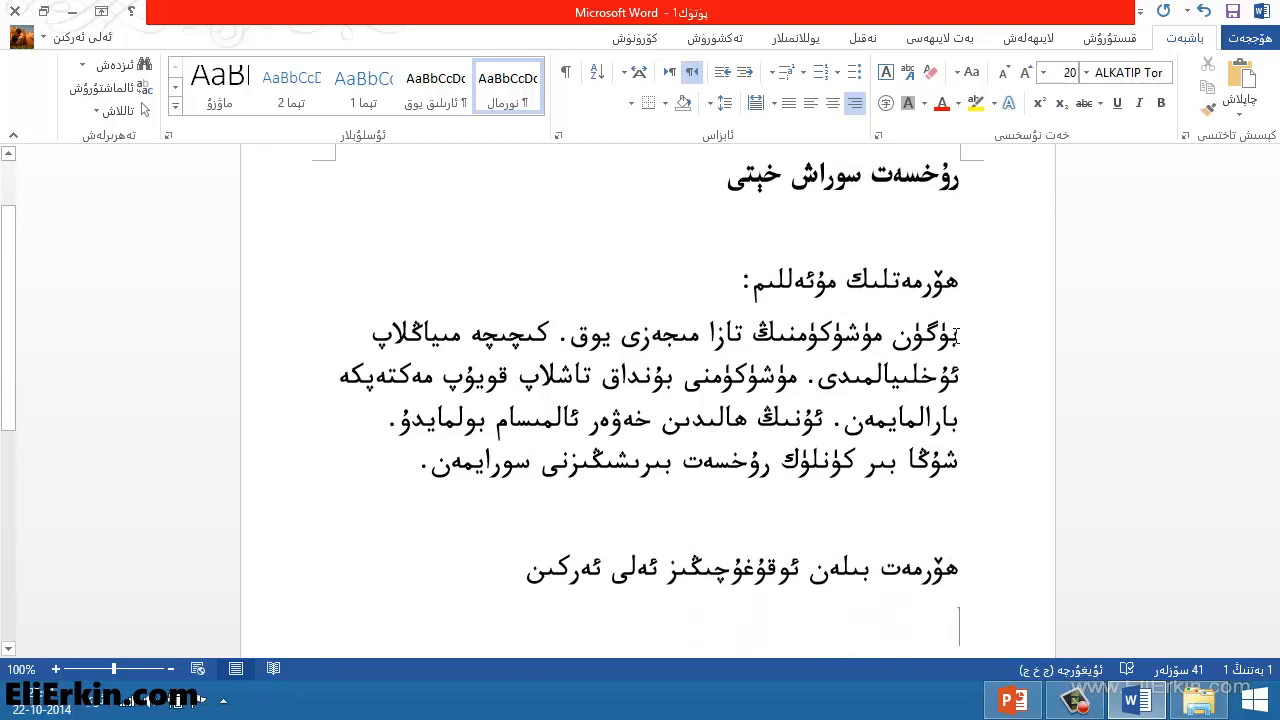
scroll(955, 335, down, 2)
scroll(955, 335, up, 2)
click(845, 340)
scroll(650, 445, down, 1)
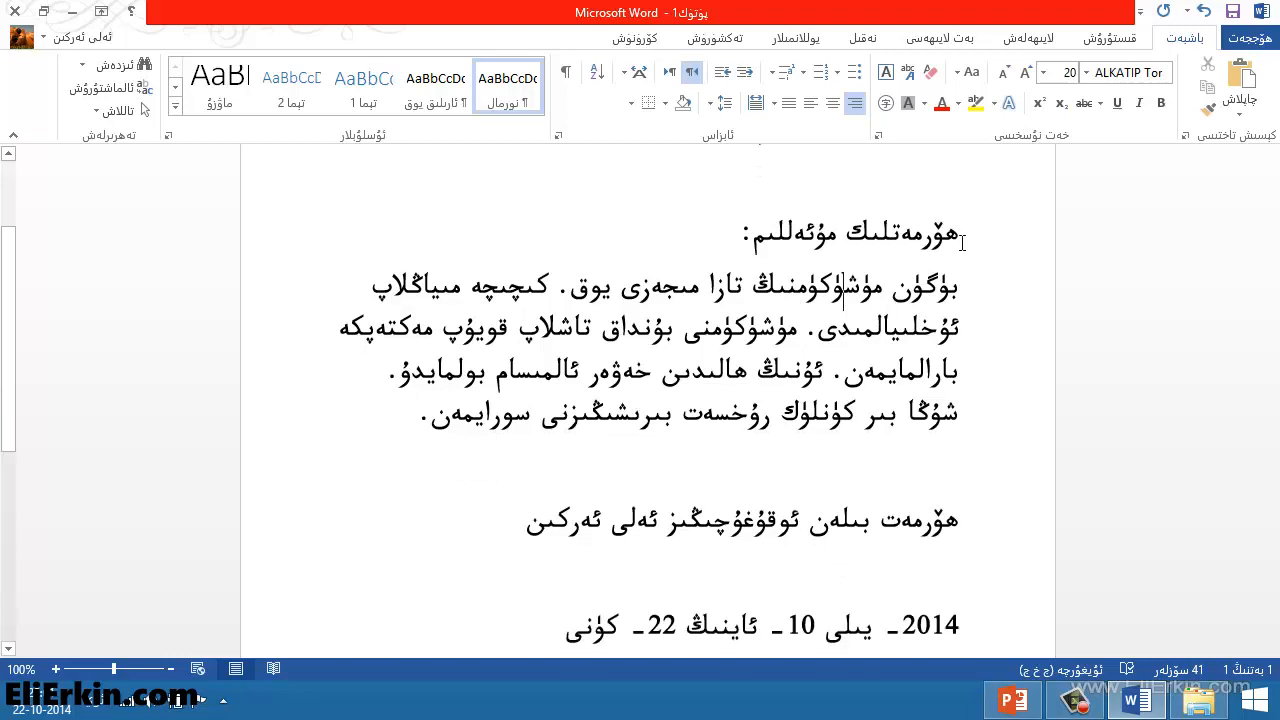
mouse_move(960, 241)
mouse_down()
mouse_move(626, 490)
mouse_move(523, 586)
mouse_move(552, 622)
mouse_up()
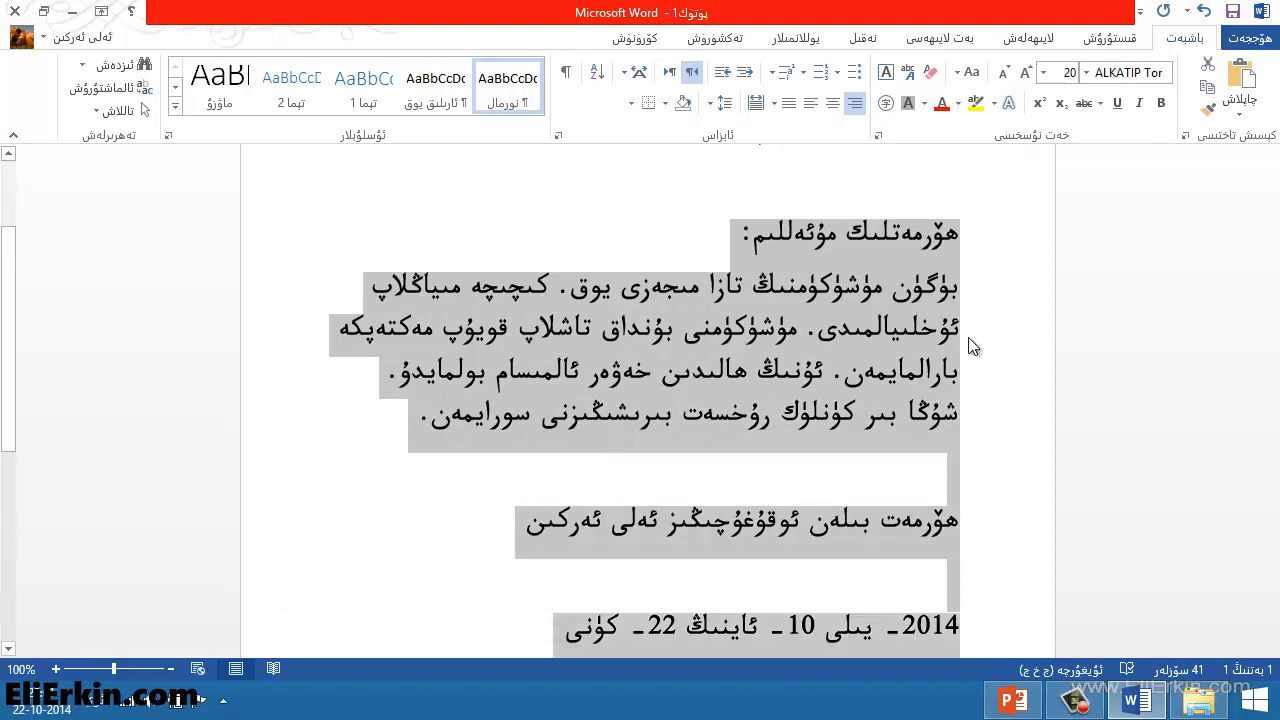
click(1044, 74)
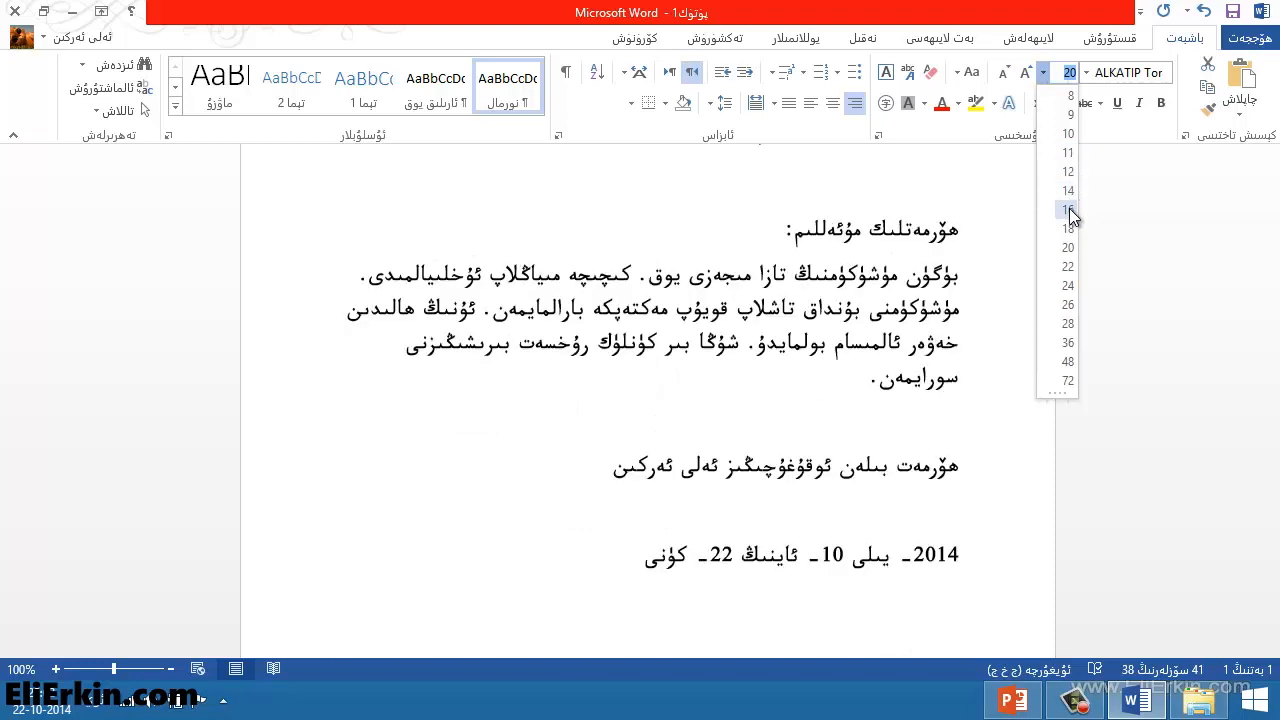
click(1069, 209)
click(908, 260)
scroll(908, 260, up, 3)
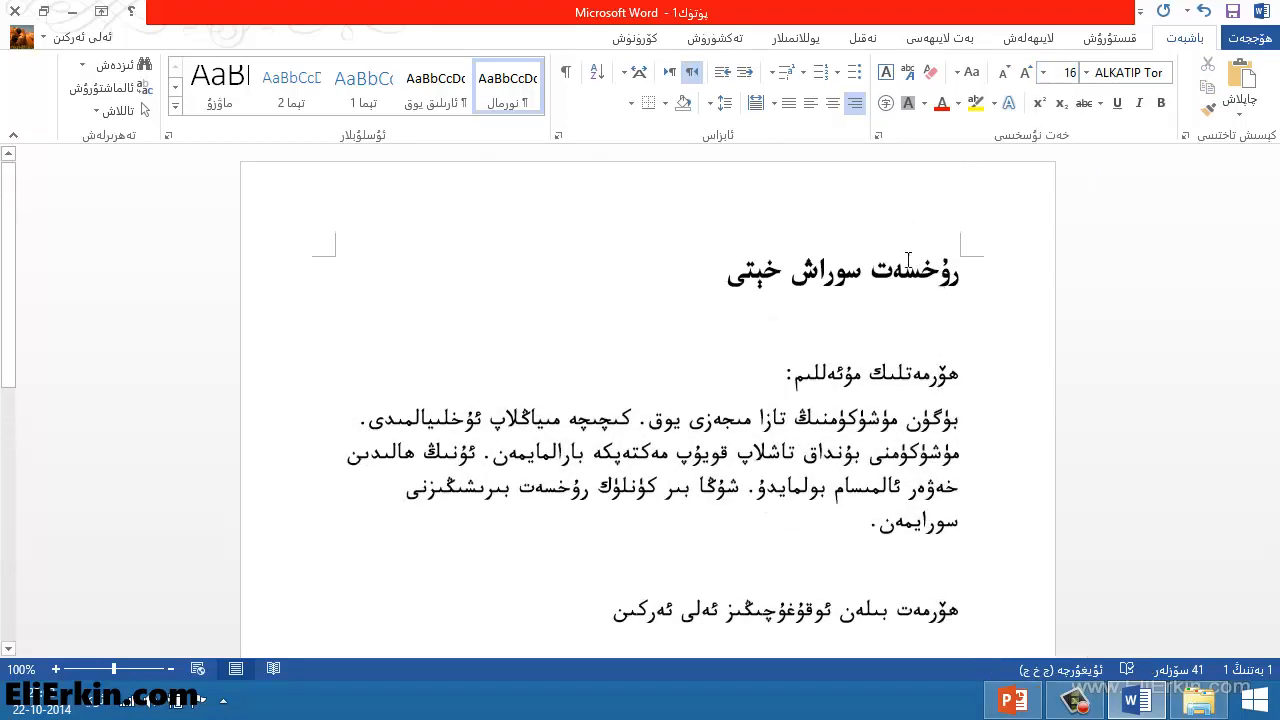
click(894, 268)
scroll(826, 285, down, 5)
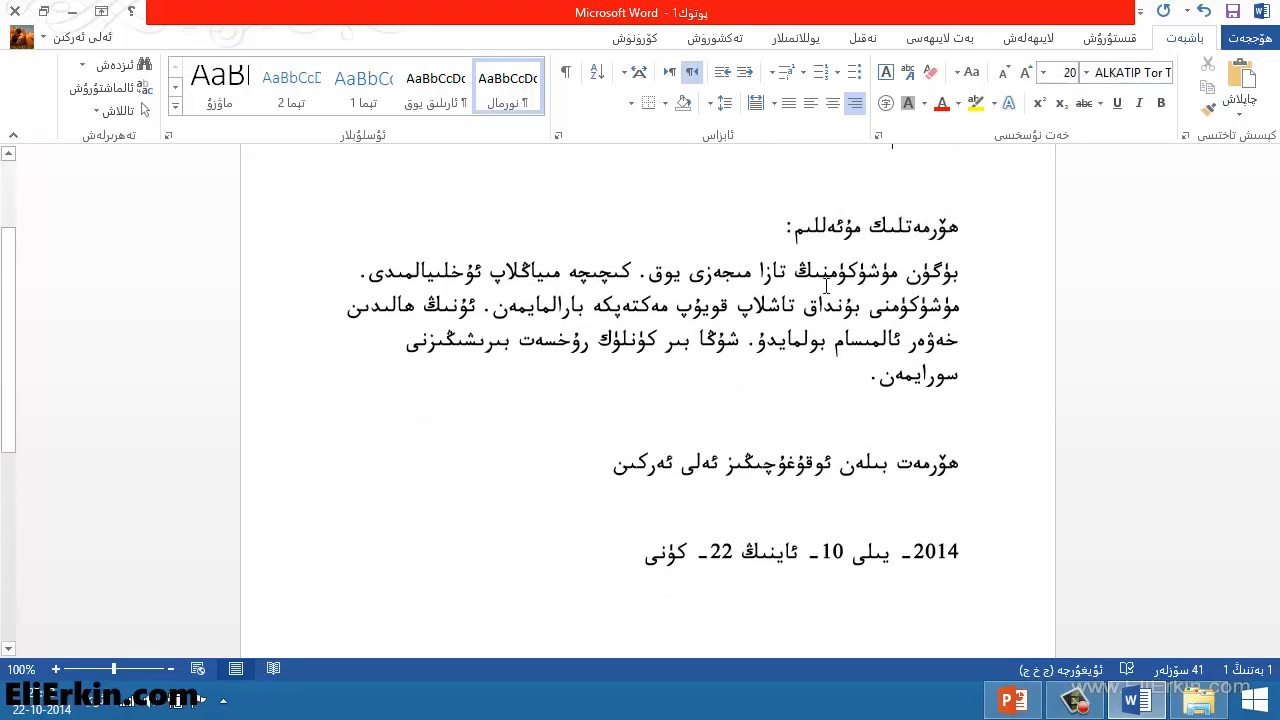
scroll(826, 286, up, 1)
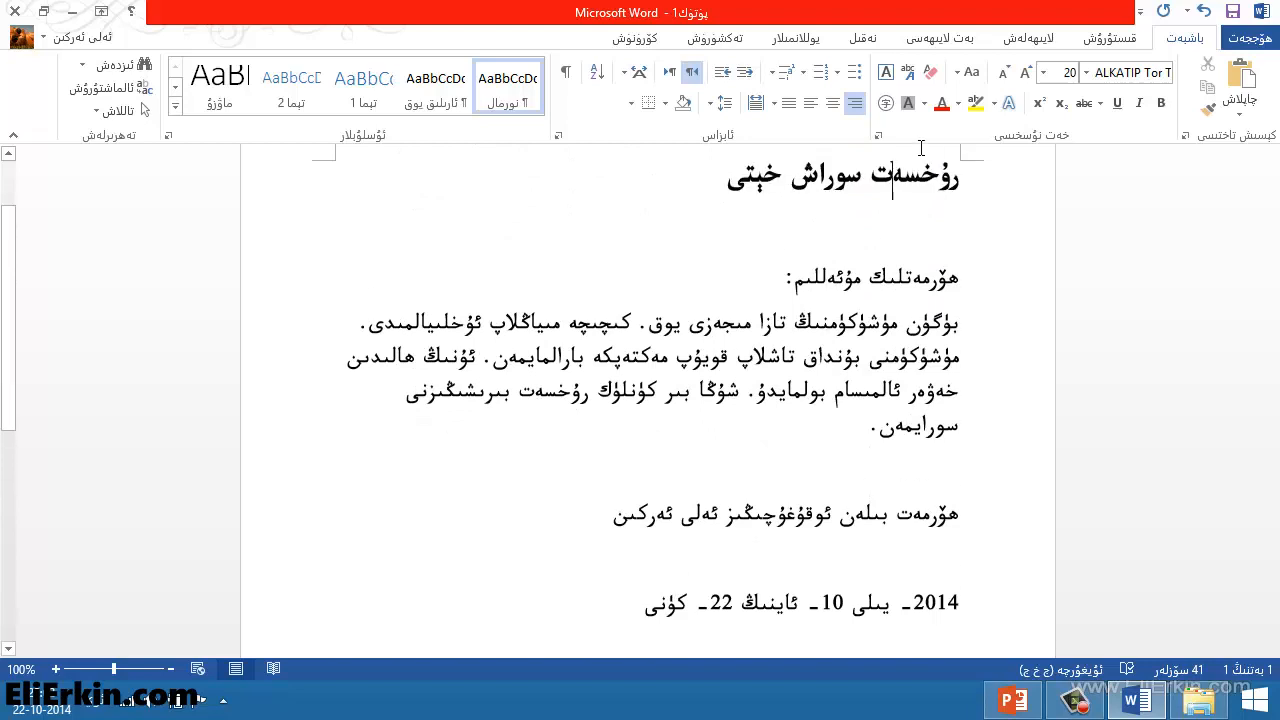